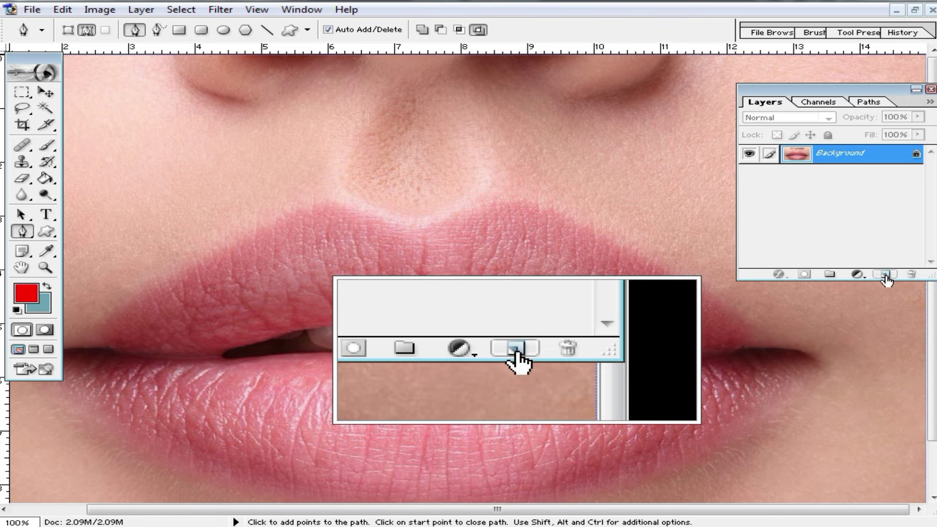
# Step: Add an empty Layer 1 above the photo and place the first path point on the upper lip's peak
pyautogui.click(885, 275)
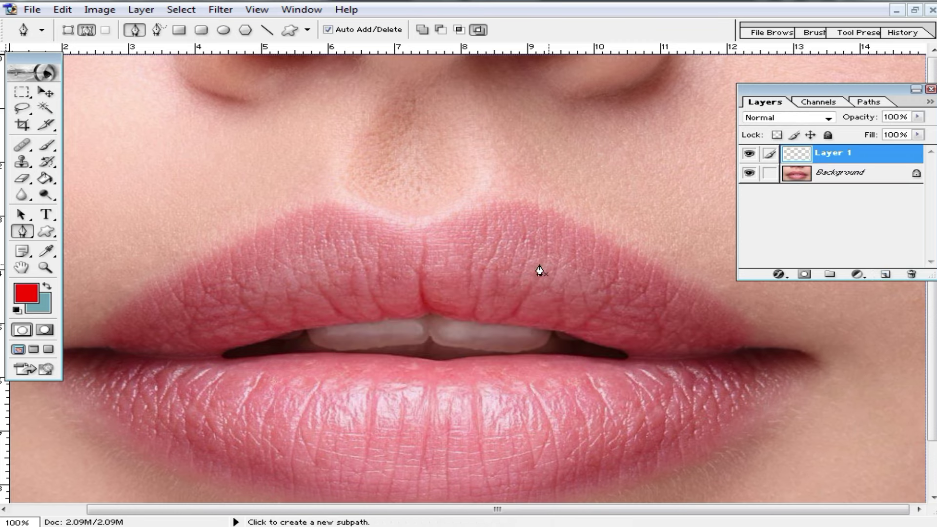
pyautogui.click(420, 229)
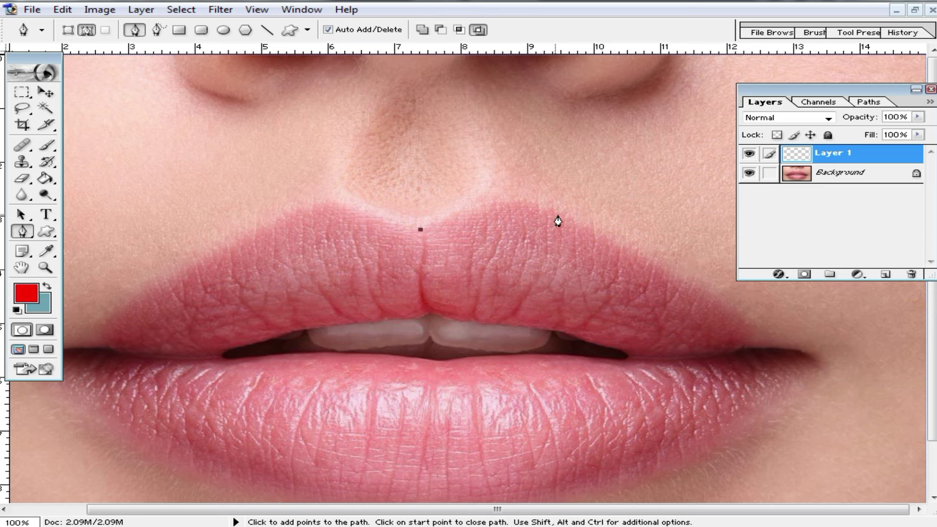
# Step: Trace curved anchors from the upper lip's peak around the right corner and lower lip to the left corner
pyautogui.moveTo(572, 222); pyautogui.dragTo(654, 267)
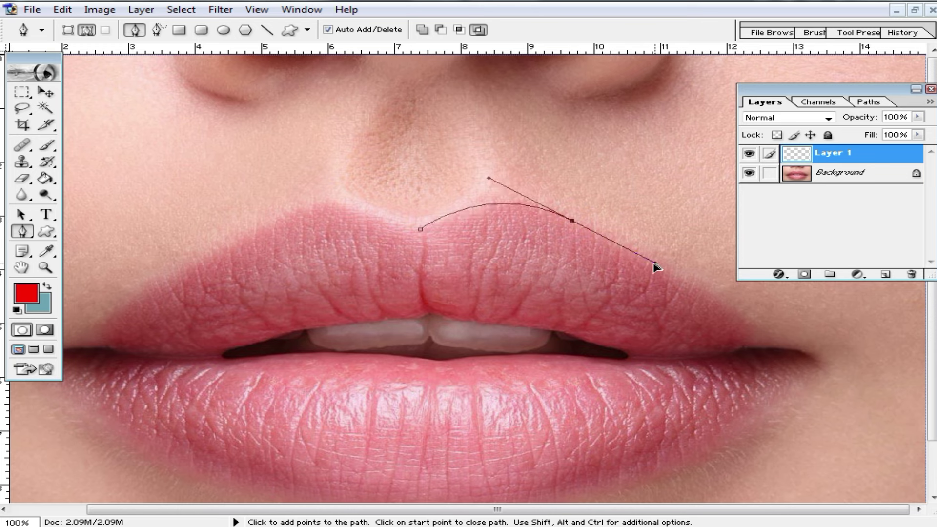
pyautogui.moveTo(734, 312); pyautogui.dragTo(817, 359)
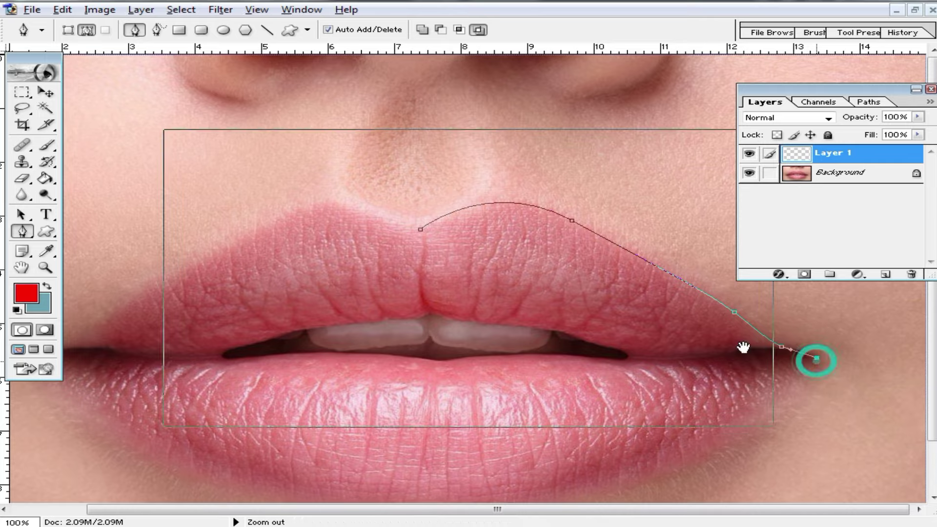
pyautogui.hotkey('ctrl', '-')
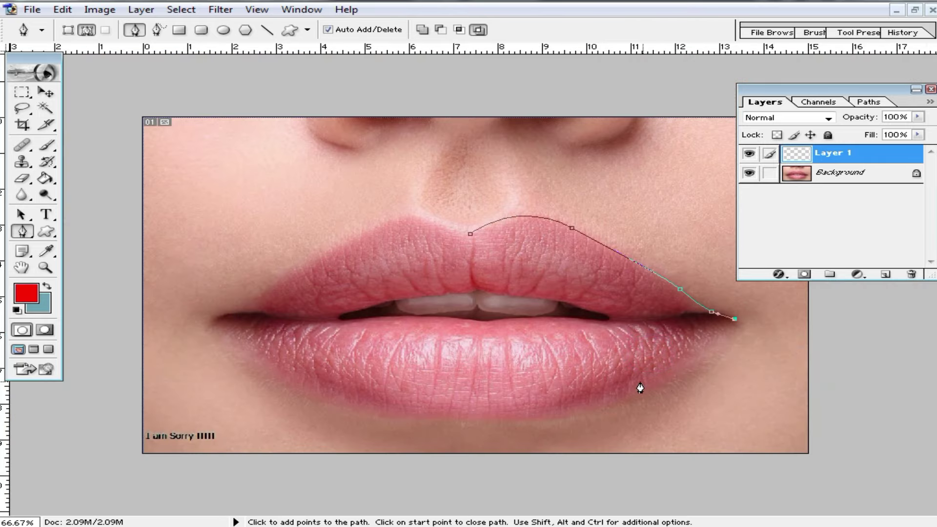
pyautogui.moveTo(618, 390); pyautogui.dragTo(553, 411)
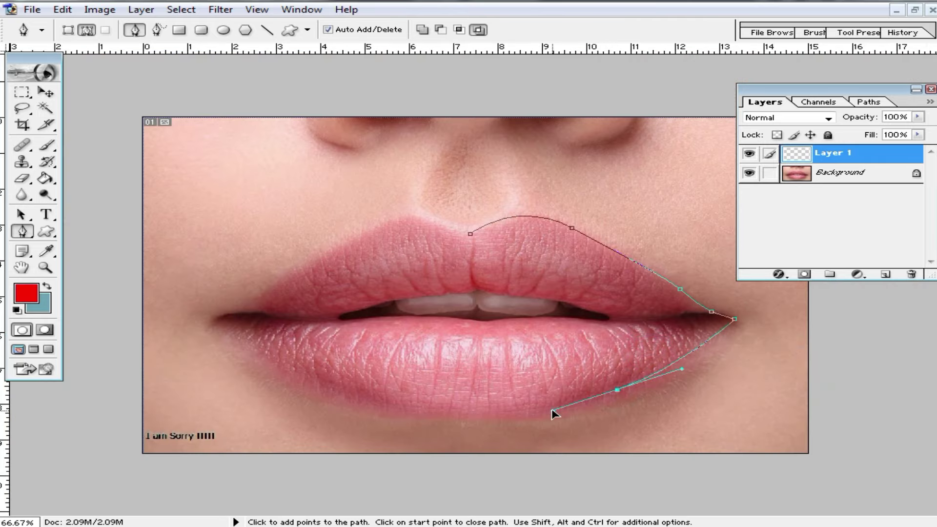
pyautogui.moveTo(437, 416); pyautogui.dragTo(362, 405)
pyautogui.moveTo(295, 368); pyautogui.dragTo(258, 351)
pyautogui.click(213, 320)
# Step: Curve the path up the upper lip's left side and close it at the starting peak
pyautogui.keyDown('ctrl'); pyautogui.click(369, 278); pyautogui.keyUp('ctrl')
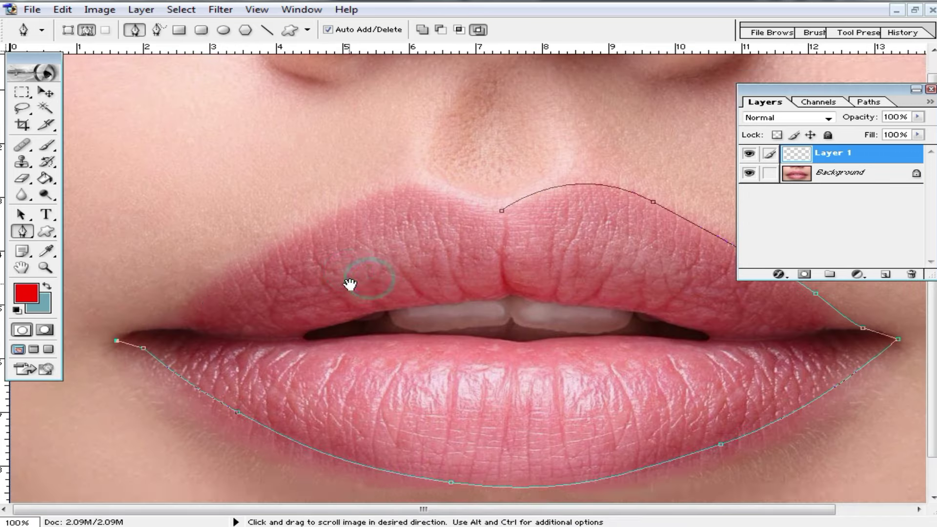
pyautogui.moveTo(350, 284); pyautogui.dragTo(350, 296)
pyautogui.moveTo(201, 307); pyautogui.dragTo(218, 294)
pyautogui.moveTo(328, 230); pyautogui.dragTo(371, 213)
pyautogui.moveTo(501, 224); pyautogui.dragTo(585, 265)
pyautogui.hotkey('ctrl', '-')
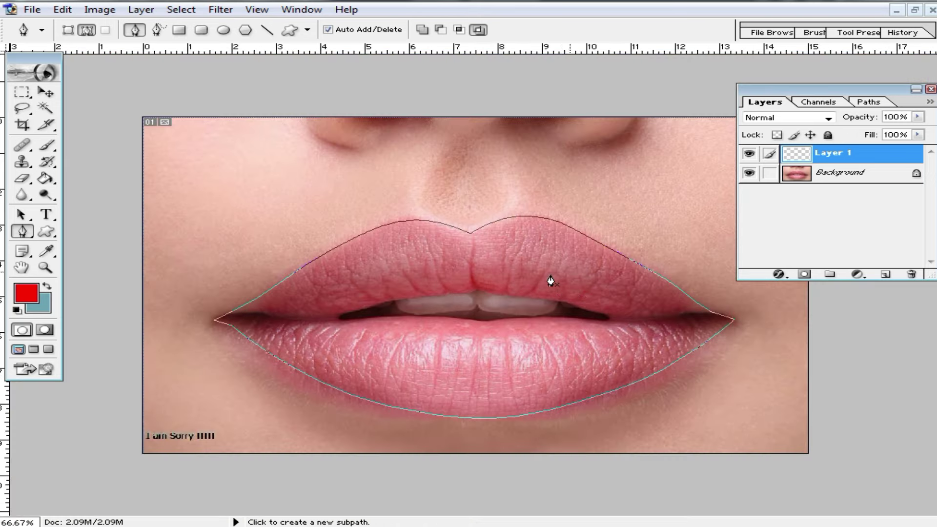
# Step: Convert the lip path to a selection and fill it solid red on Layer 1
pyautogui.rightClick(546, 268)
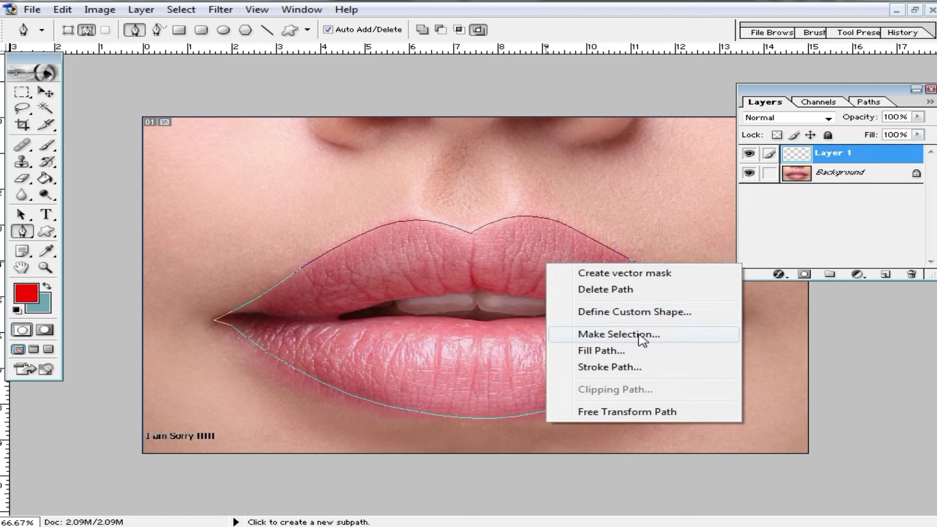
pyautogui.click(641, 338)
pyautogui.click(566, 205)
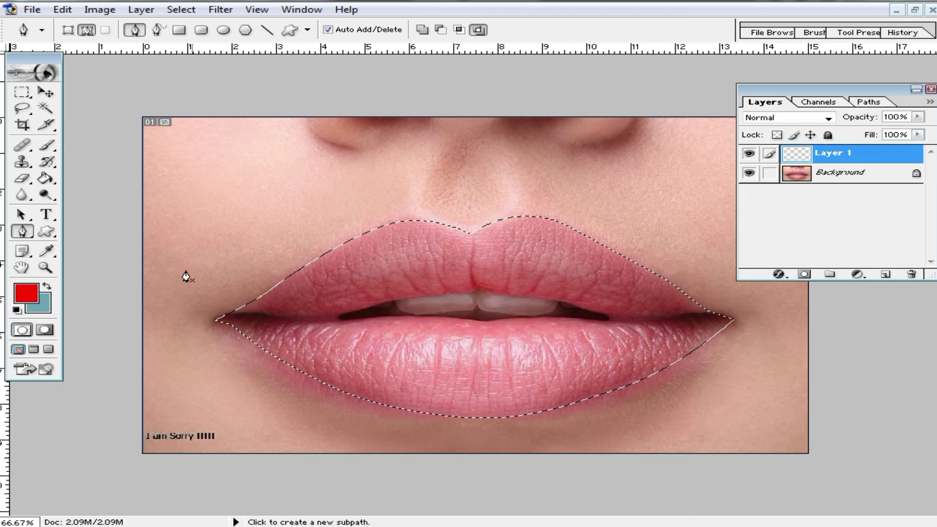
pyautogui.moveTo(46, 179); pyautogui.dragTo(120, 198)
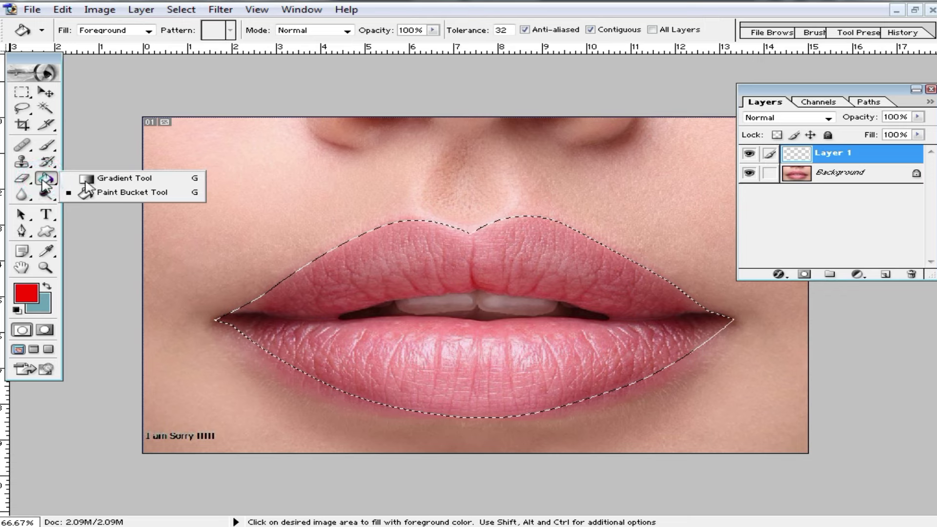
pyautogui.click(483, 260)
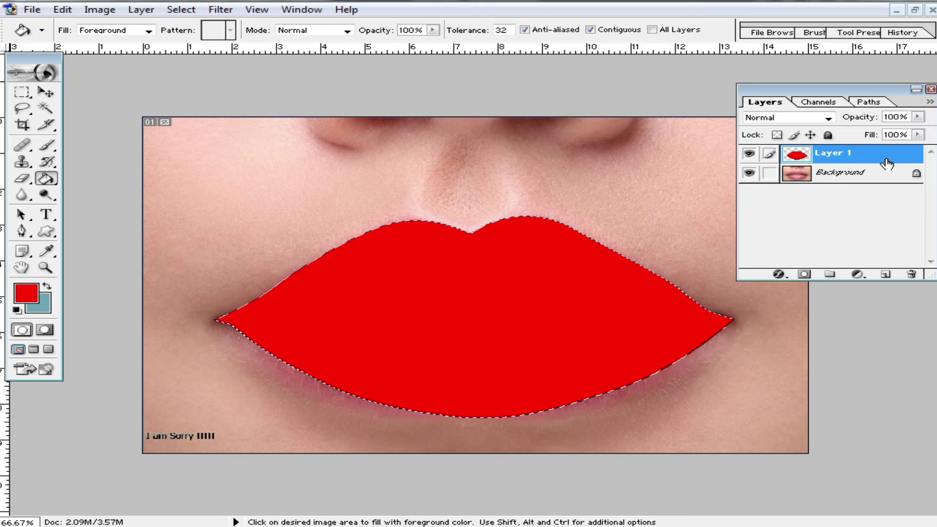
# Step: Split and adjust Layer 1's This Layer and Underlying Layer Blend If sliders so highlights show through
pyautogui.rightClick(862, 156)
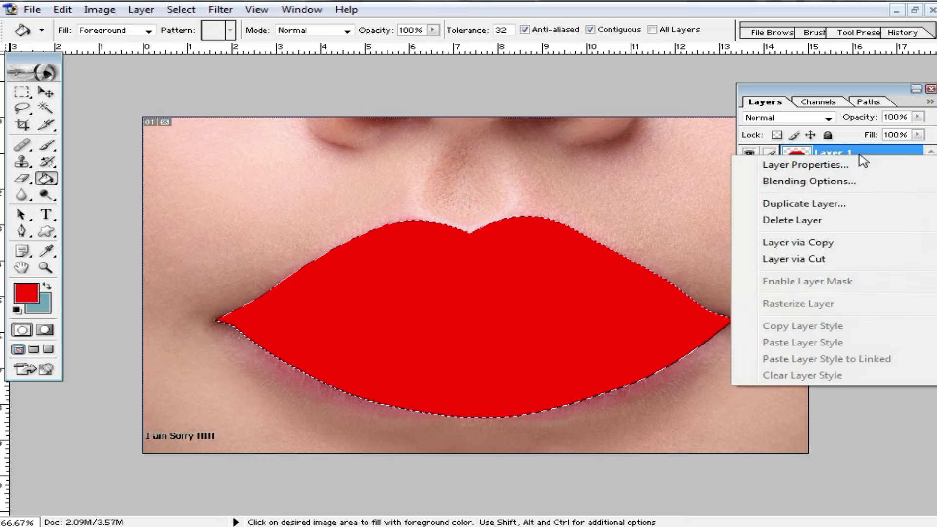
pyautogui.click(807, 182)
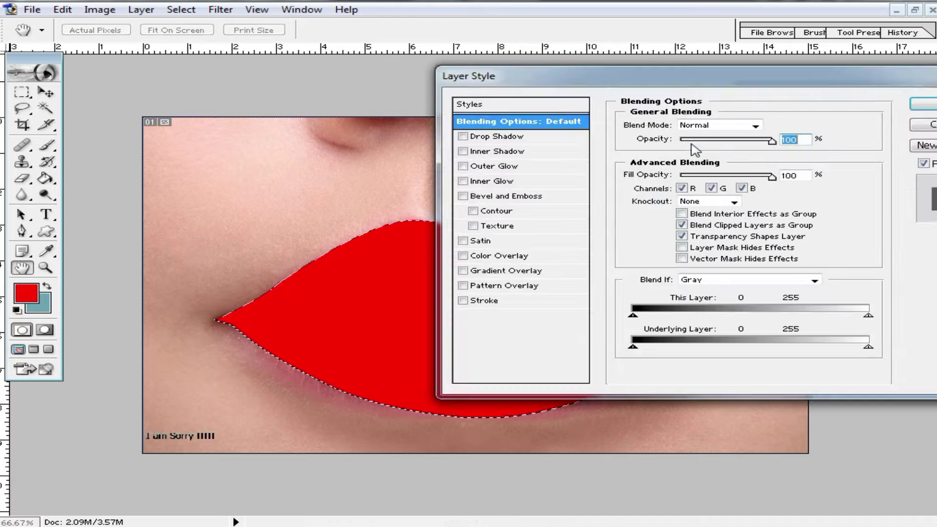
pyautogui.moveTo(680, 84); pyautogui.dragTo(673, 134)
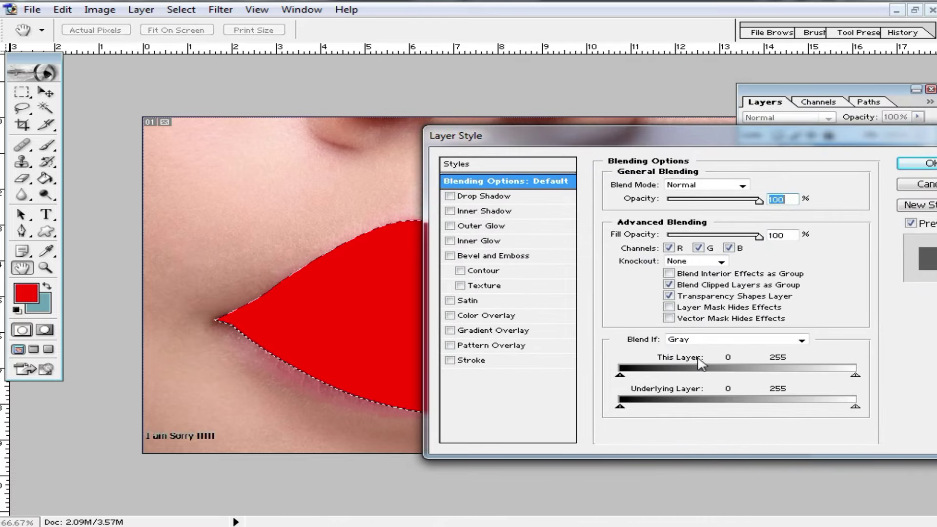
pyautogui.moveTo(855, 407); pyautogui.dragTo(831, 412)
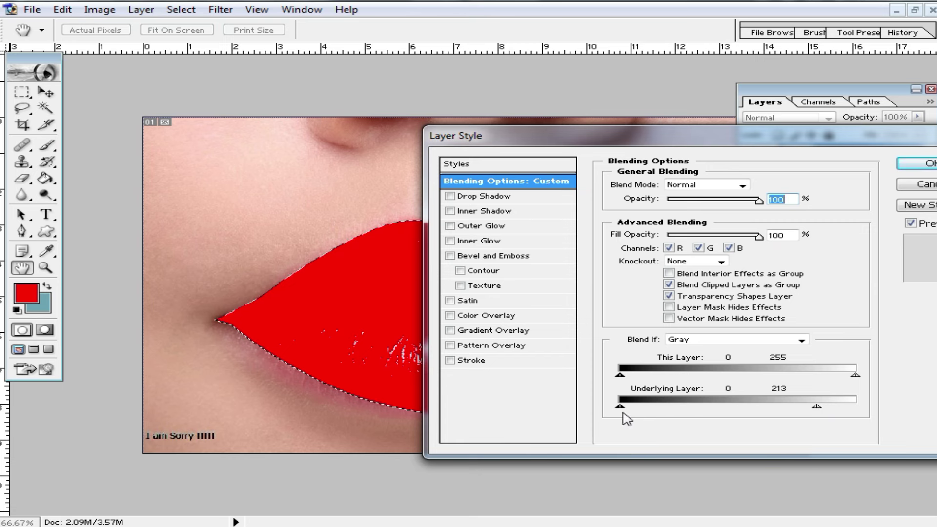
pyautogui.moveTo(627, 410); pyautogui.dragTo(638, 411)
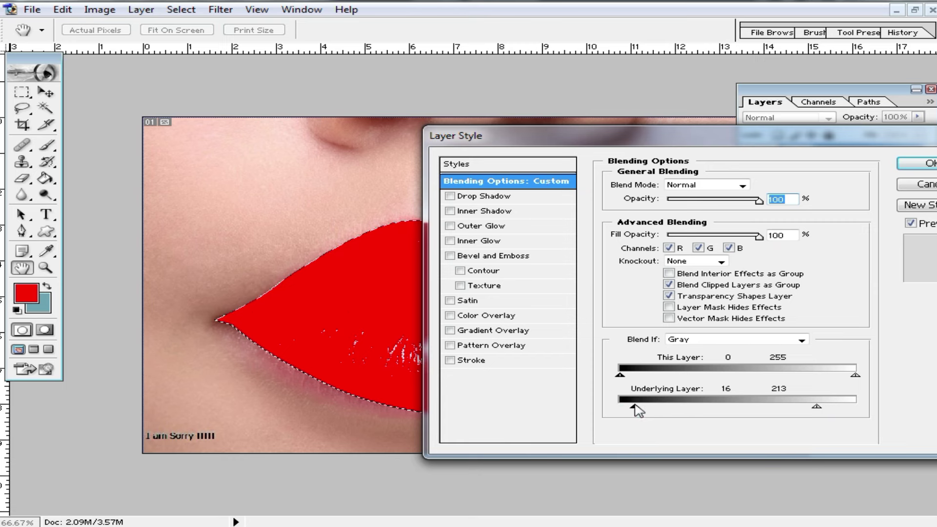
pyautogui.moveTo(626, 371); pyautogui.dragTo(644, 376)
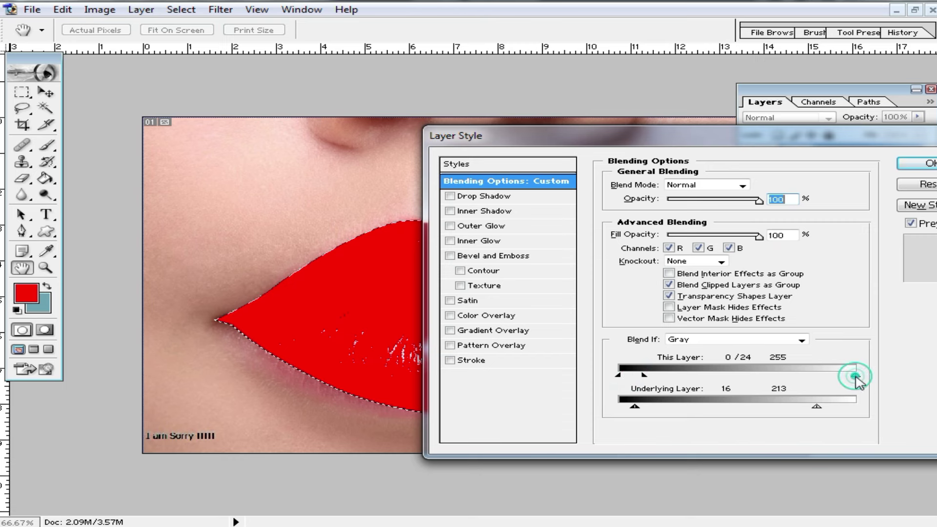
pyautogui.moveTo(855, 376); pyautogui.dragTo(839, 377)
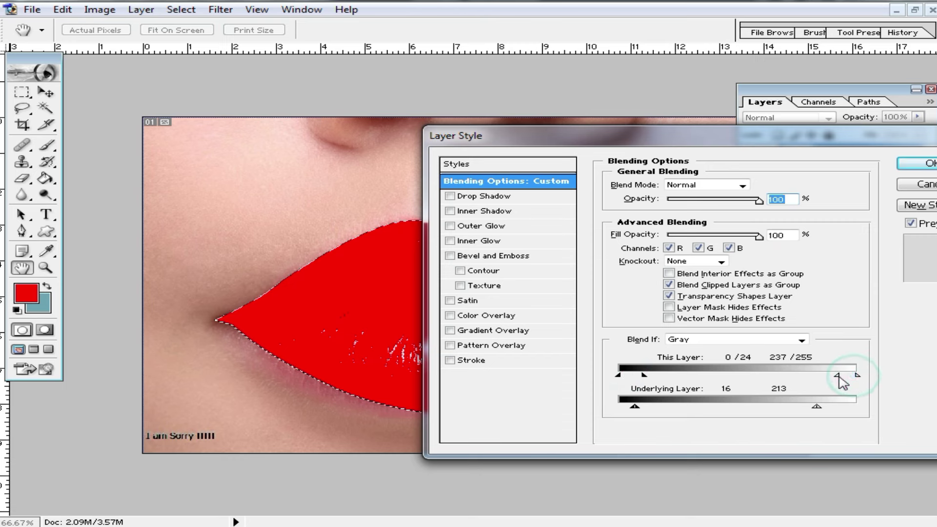
pyautogui.click(802, 340)
pyautogui.click(795, 351)
pyautogui.moveTo(795, 139)
pyautogui.mouseDown()
pyautogui.moveTo(465, 279)
pyautogui.moveTo(601, 223)
pyautogui.mouseUp()
# Step: Apply the blending options, set Layer 1 to Soft Light, and zoom in to inspect the lips
pyautogui.click(732, 269)
pyautogui.press('g')
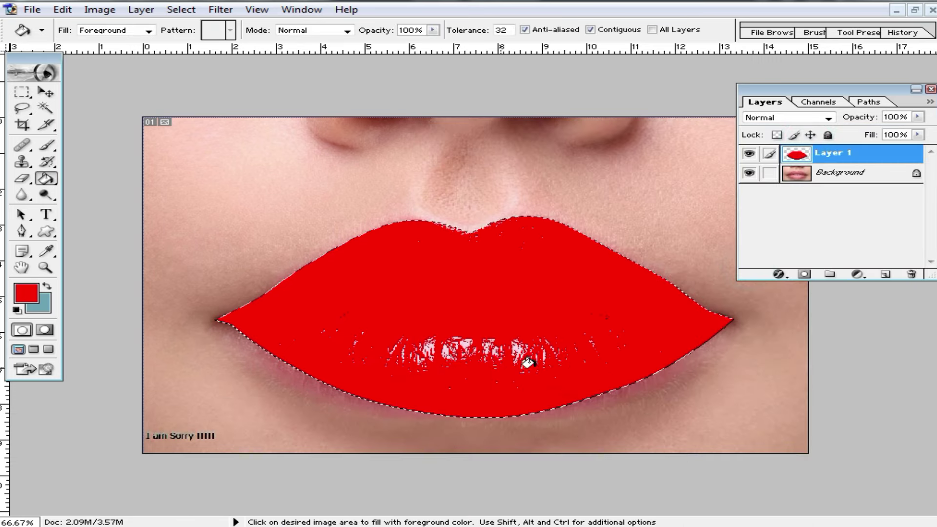
pyautogui.click(829, 117)
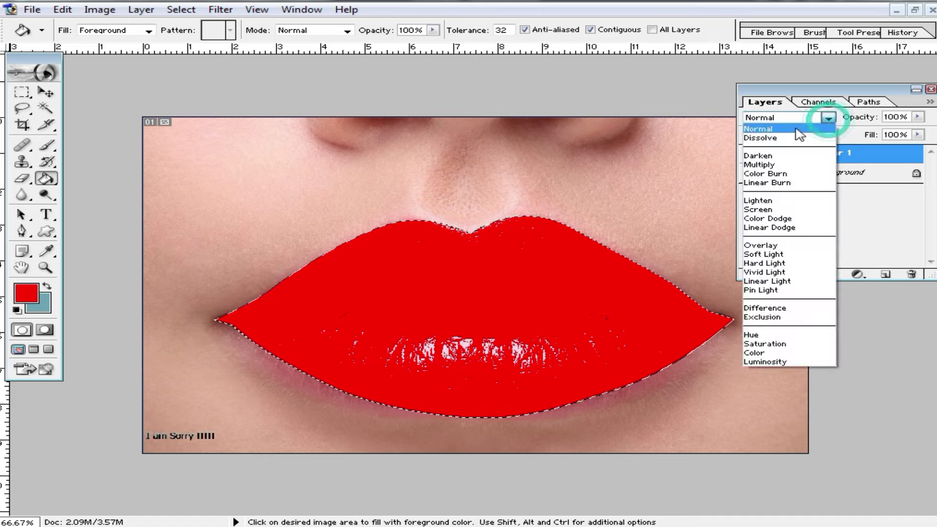
pyautogui.click(801, 255)
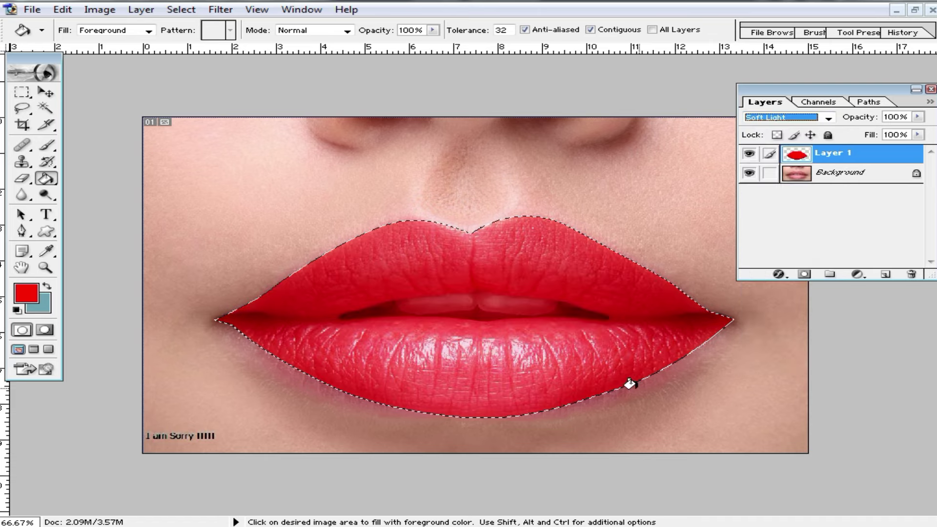
pyautogui.keyDown('ctrl'); pyautogui.click(508, 354); pyautogui.keyUp('ctrl')
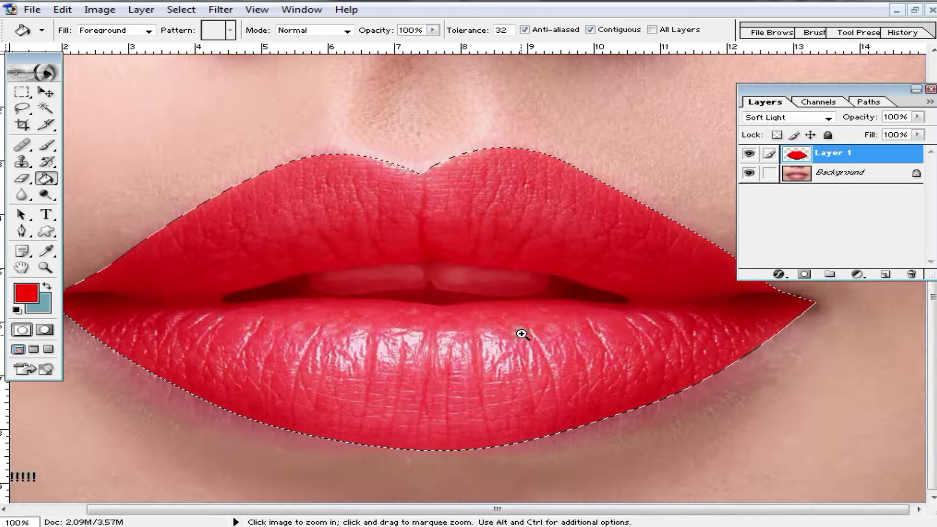
pyautogui.keyDown('ctrl'); pyautogui.click(522, 334); pyautogui.keyUp('ctrl')
pyautogui.keyDown('ctrl'); pyautogui.keyDown('alt'); pyautogui.click(398, 318); pyautogui.keyUp('alt'); pyautogui.keyUp('ctrl')
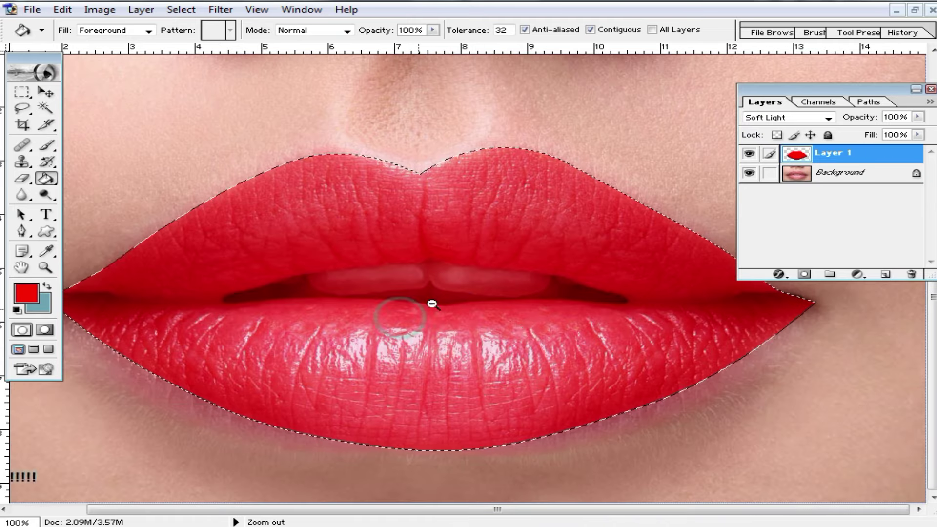
pyautogui.keyDown('ctrl'); pyautogui.keyDown('alt'); pyautogui.click(525, 344); pyautogui.keyUp('alt'); pyautogui.keyUp('ctrl')
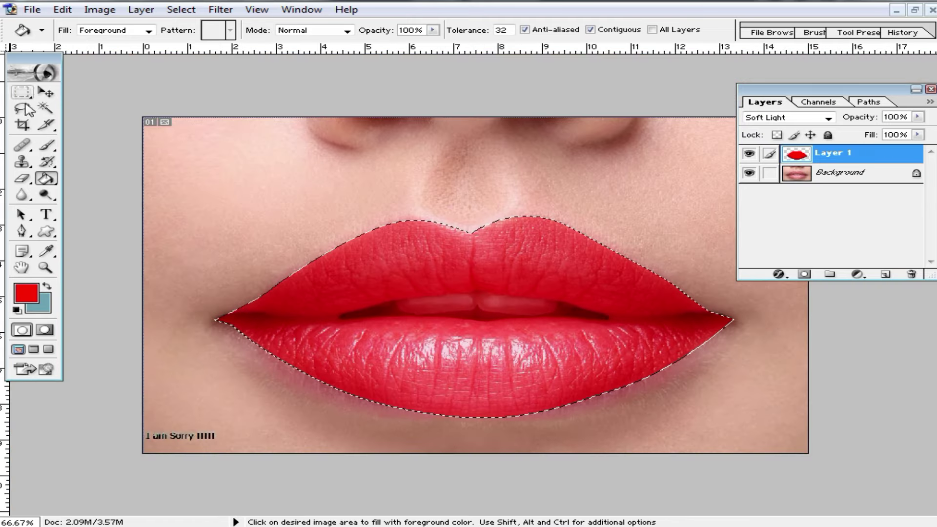
# Step: Clear the lip selection and inspect the lower lip's texture at 100%
pyautogui.click(21, 91)
pyautogui.click(420, 200)
pyautogui.keyDown('ctrl'); pyautogui.click(534, 278); pyautogui.keyUp('ctrl')
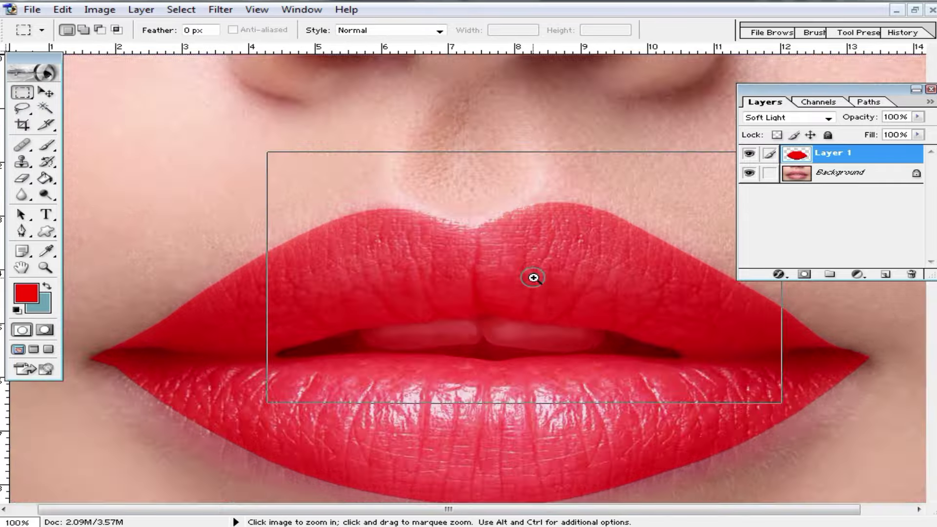
pyautogui.moveTo(419, 345); pyautogui.dragTo(515, 239)
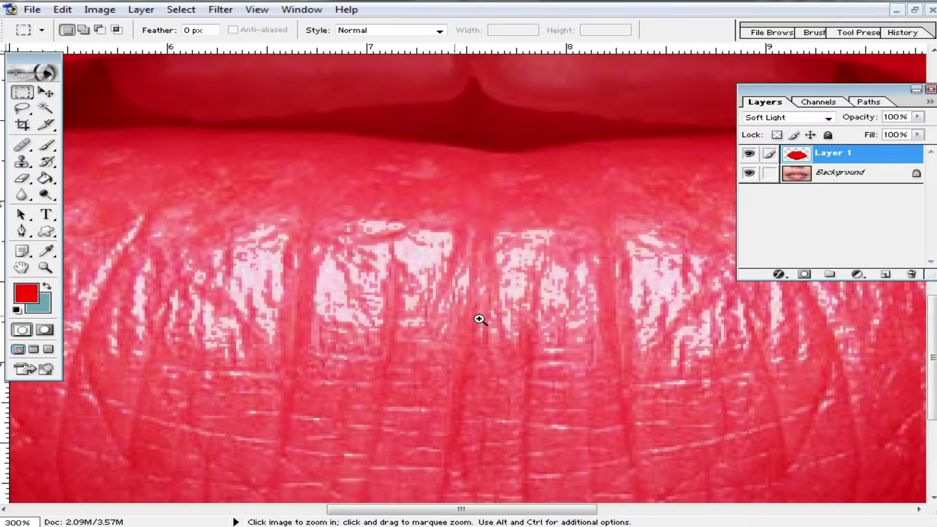
pyautogui.keyDown('alt'); pyautogui.click(502, 318); pyautogui.keyUp('alt')
pyautogui.keyDown('alt'); pyautogui.click(473, 286); pyautogui.keyUp('alt')
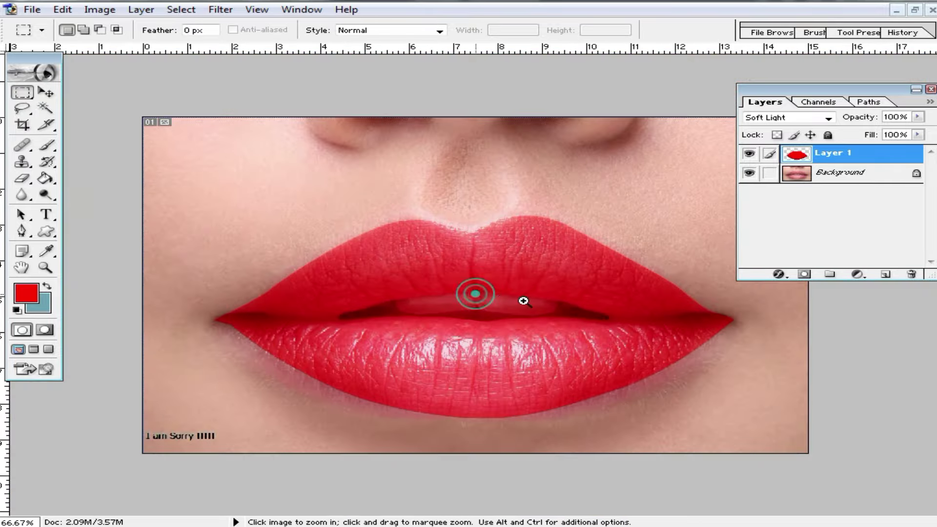
pyautogui.keyDown('ctrl'); pyautogui.click(486, 307); pyautogui.keyUp('ctrl')
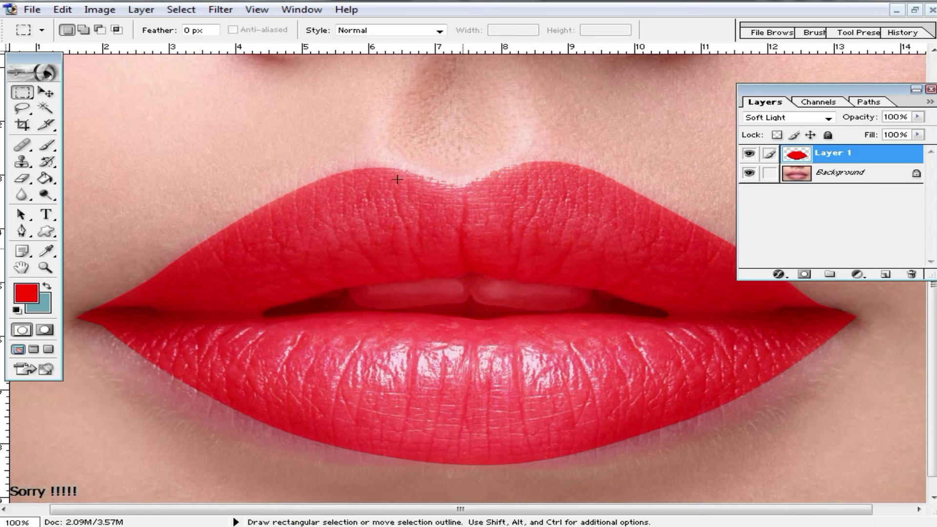
# Step: Apply a Gaussian Blur of about 9.7 pixels radius to the red lip layer
pyautogui.click(220, 9)
pyautogui.moveTo(244, 121)
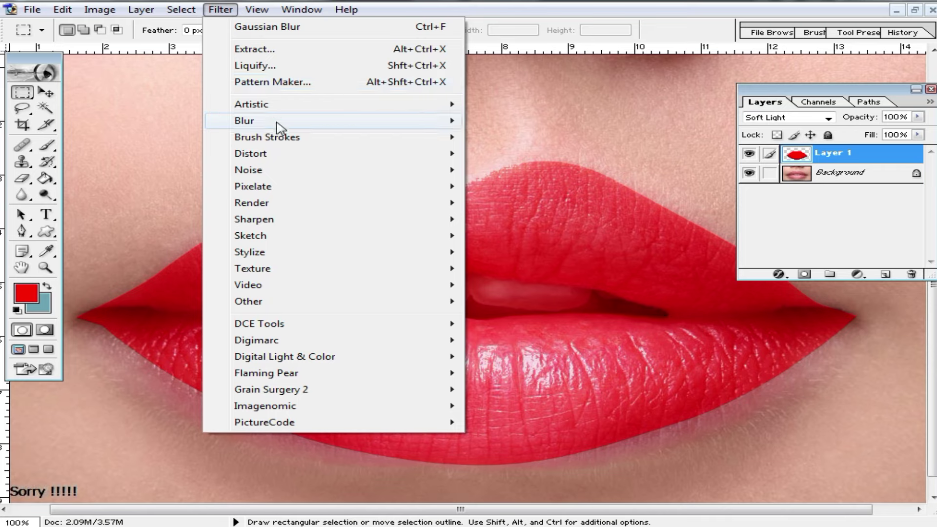
pyautogui.click(532, 153)
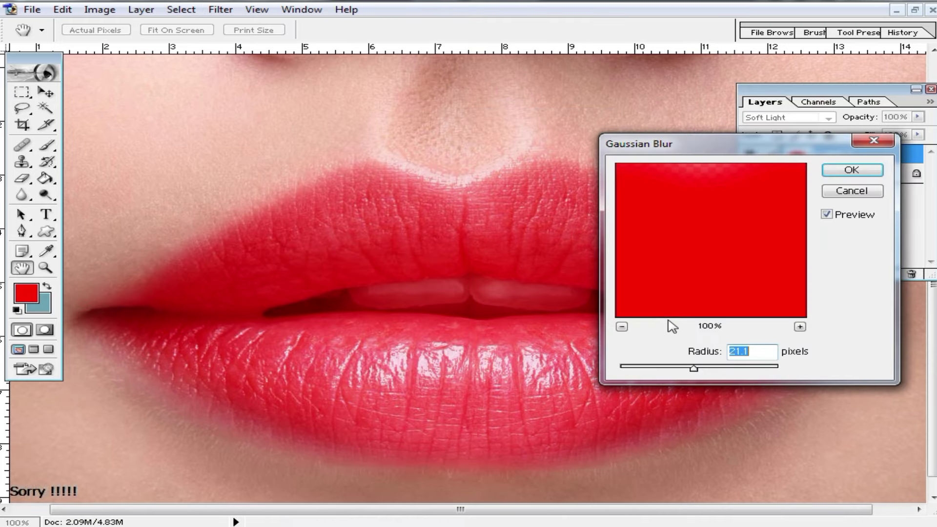
pyautogui.moveTo(678, 376); pyautogui.dragTo(621, 373)
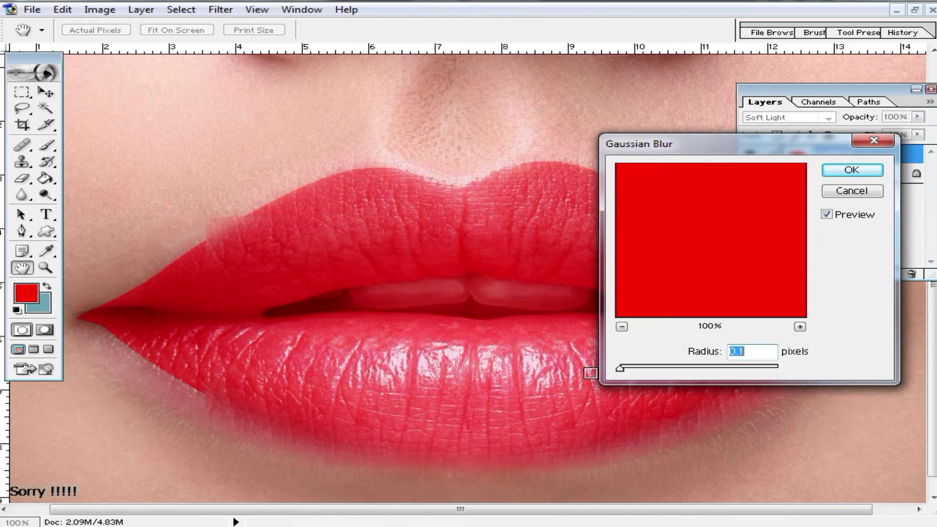
pyautogui.click(621, 371)
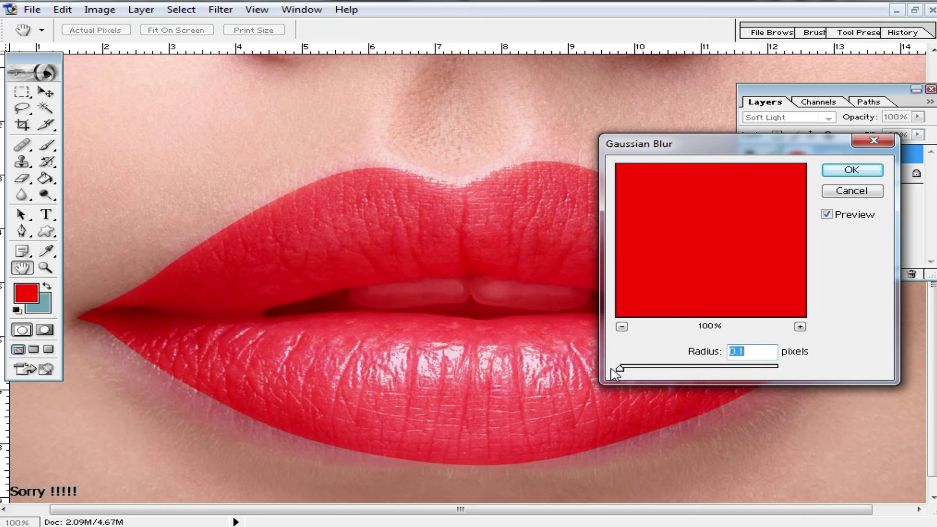
pyautogui.moveTo(624, 369); pyautogui.dragTo(630, 370)
pyautogui.moveTo(667, 379); pyautogui.dragTo(674, 380)
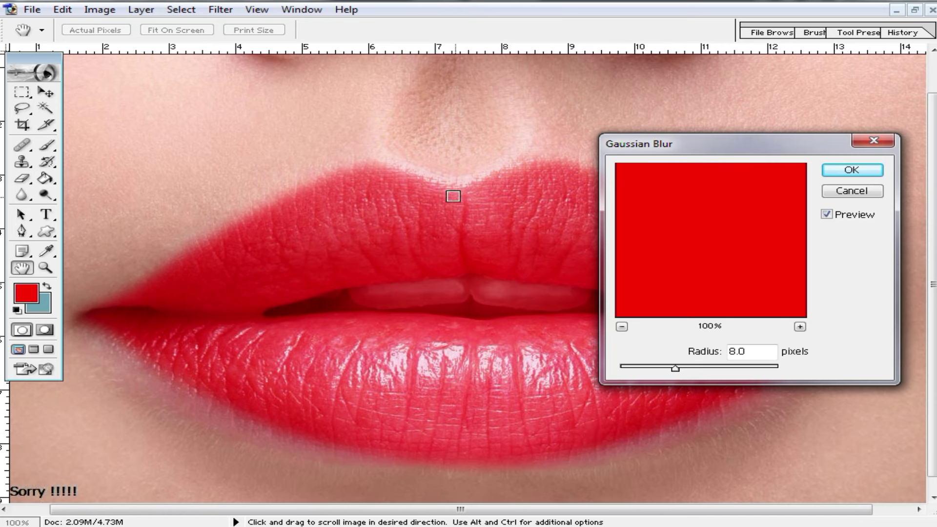
pyautogui.moveTo(677, 368); pyautogui.dragTo(682, 368)
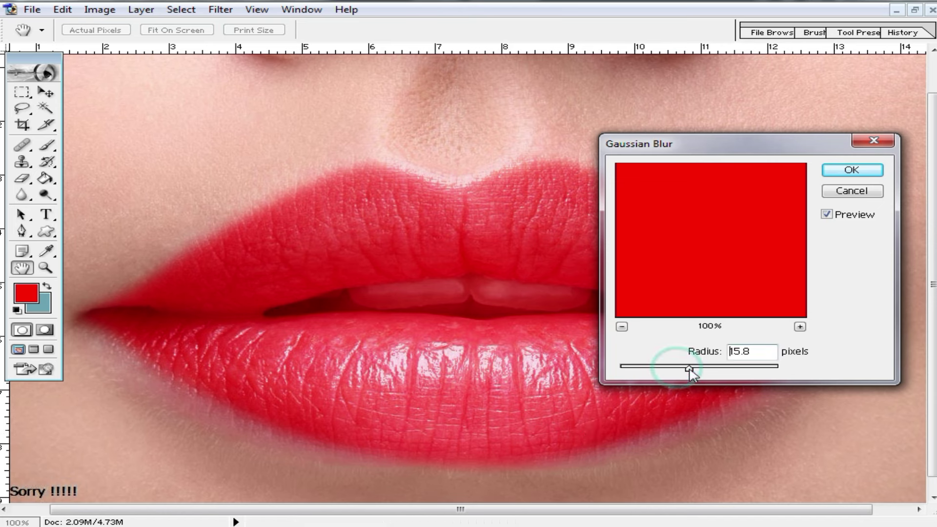
pyautogui.click(850, 170)
pyautogui.press('m')
pyautogui.keyDown('alt'); pyautogui.click(548, 281); pyautogui.keyUp('alt')
# Step: Hide and reshow Layer 1 to compare the lips with and without the red fill
pyautogui.keyDown('alt'); pyautogui.click(557, 293); pyautogui.keyUp('alt')
pyautogui.keyDown('alt'); pyautogui.click(556, 293); pyautogui.keyUp('alt')
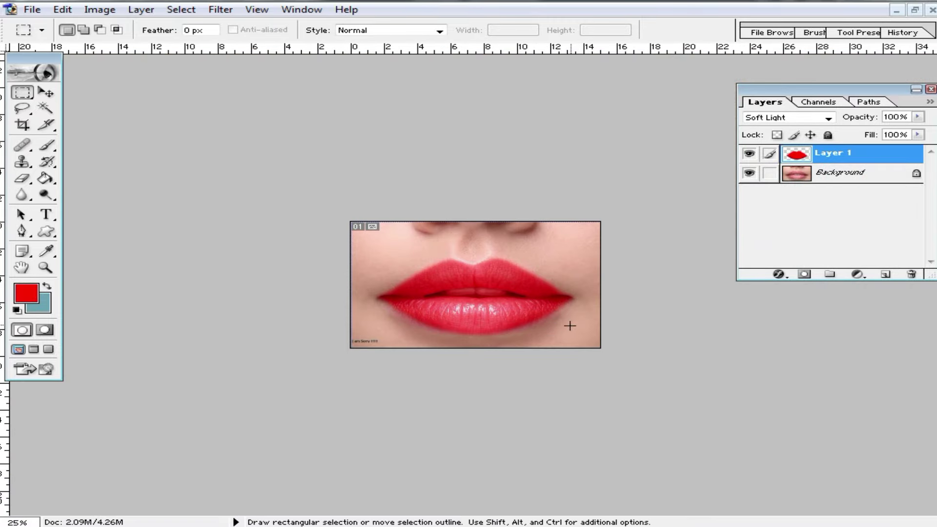
pyautogui.keyDown('ctrl'); pyautogui.click(523, 295); pyautogui.keyUp('ctrl')
pyautogui.click(750, 154)
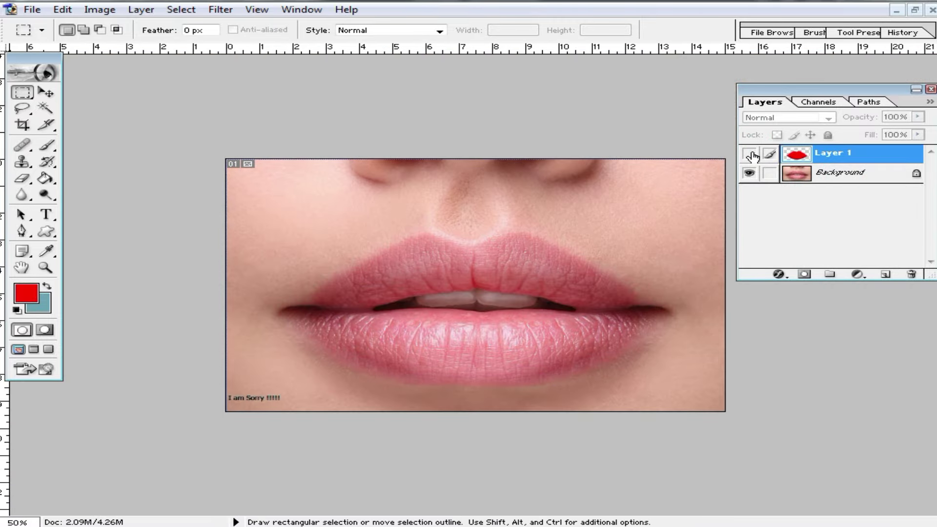
pyautogui.click(751, 154)
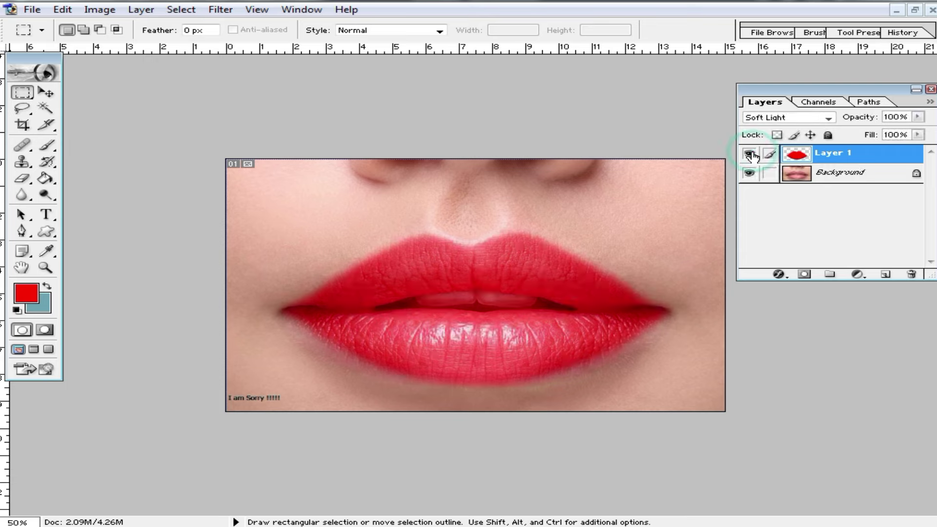
# Step: Zoom in on the lower-lip gloss and mouth, then zoom back out to the whole image
pyautogui.keyDown('ctrl'); pyautogui.click(494, 287); pyautogui.keyUp('ctrl')
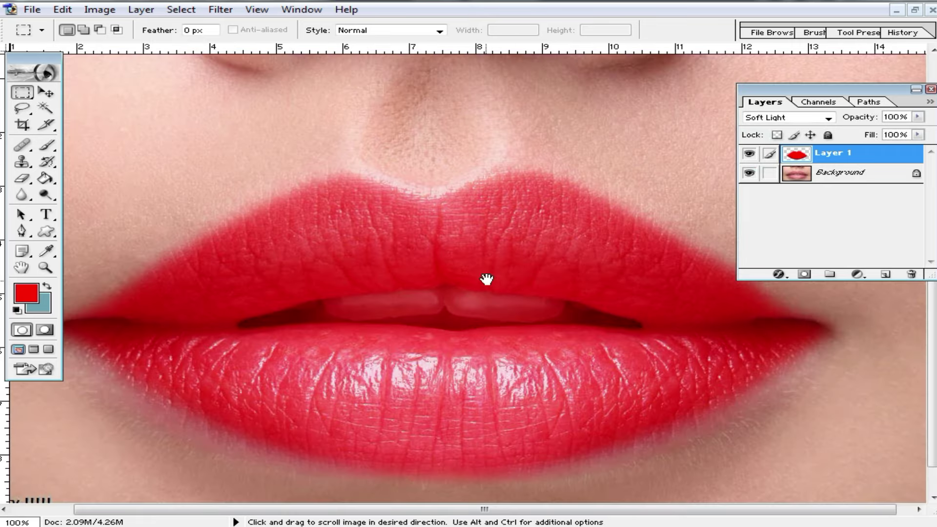
pyautogui.keyDown('ctrl'); pyautogui.click(503, 255); pyautogui.keyUp('ctrl')
pyautogui.moveTo(510, 456)
pyautogui.mouseDown()
pyautogui.moveTo(528, 311)
pyautogui.moveTo(522, 252)
pyautogui.mouseUp()
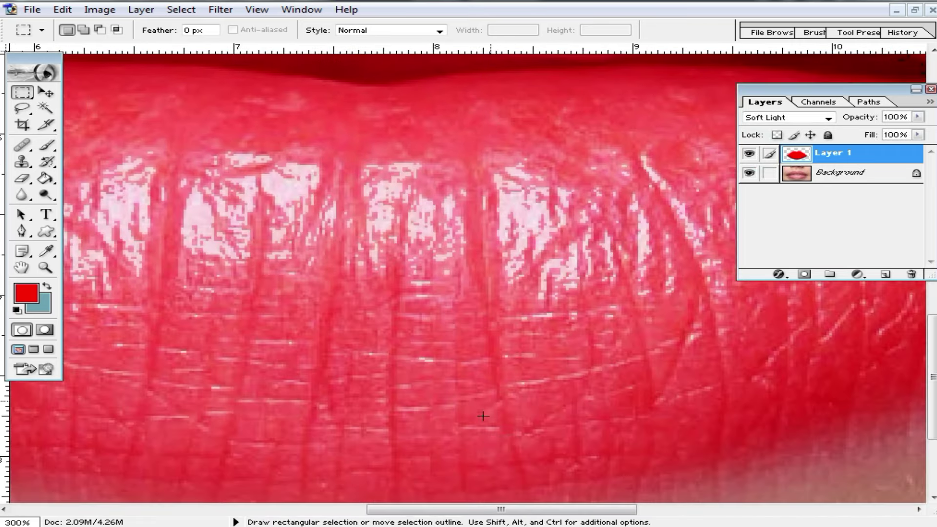
pyautogui.keyDown('ctrl'); pyautogui.keyDown('alt'); pyautogui.click(464, 324); pyautogui.keyUp('alt'); pyautogui.keyUp('ctrl')
pyautogui.scroll(3, 522, 268)
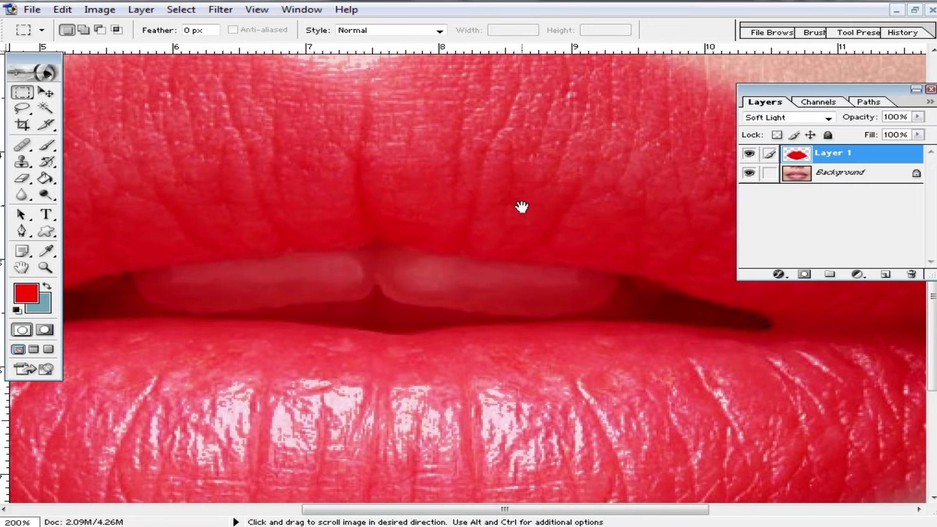
pyautogui.keyDown('ctrl'); pyautogui.keyDown('alt'); pyautogui.click(530, 216); pyautogui.keyUp('alt'); pyautogui.keyUp('ctrl')
pyautogui.keyDown('ctrl'); pyautogui.keyDown('alt'); pyautogui.click(513, 254); pyautogui.keyUp('alt'); pyautogui.keyUp('ctrl')
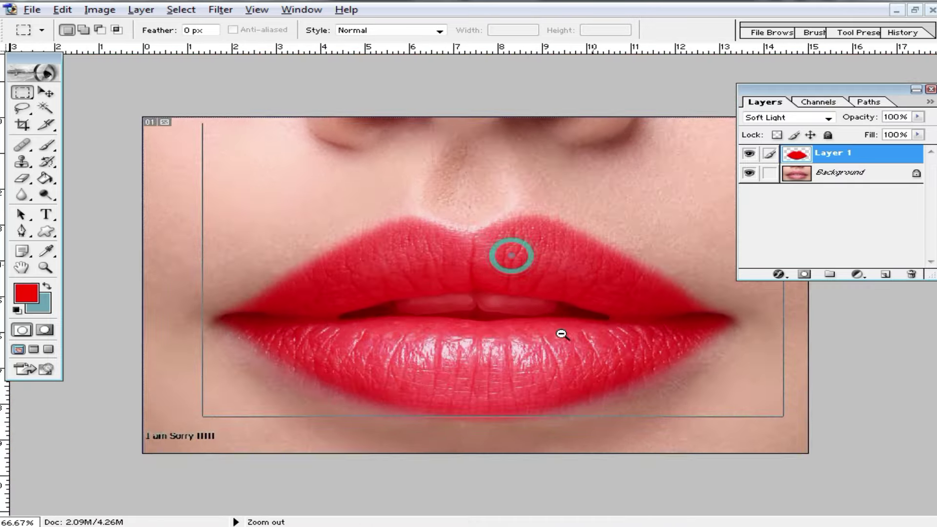
pyautogui.keyDown('ctrl'); pyautogui.click(597, 267); pyautogui.keyUp('ctrl')
pyautogui.keyDown('ctrl'); pyautogui.click(496, 339); pyautogui.keyUp('ctrl')
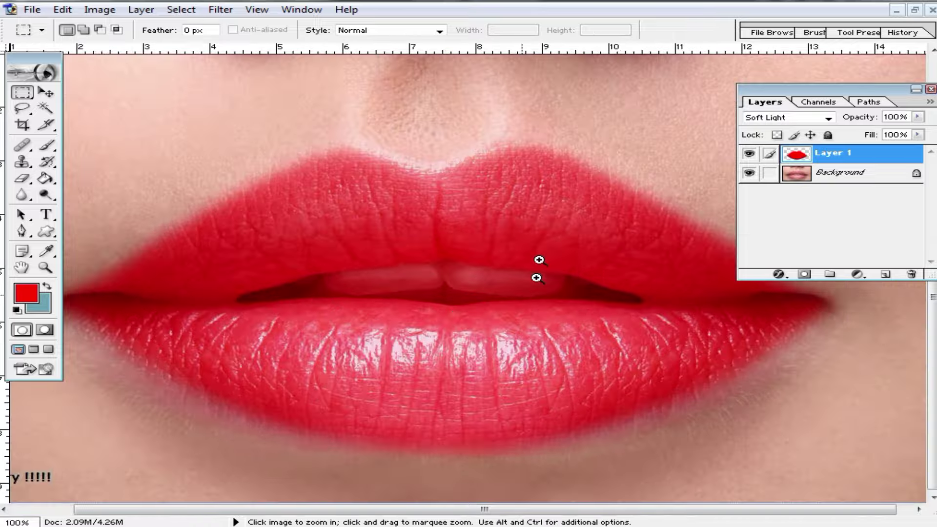
pyautogui.keyDown('ctrl'); pyautogui.keyDown('alt'); pyautogui.click(524, 248); pyautogui.keyUp('alt'); pyautogui.keyUp('ctrl')
pyautogui.hotkey('ctrl', 'Tab')
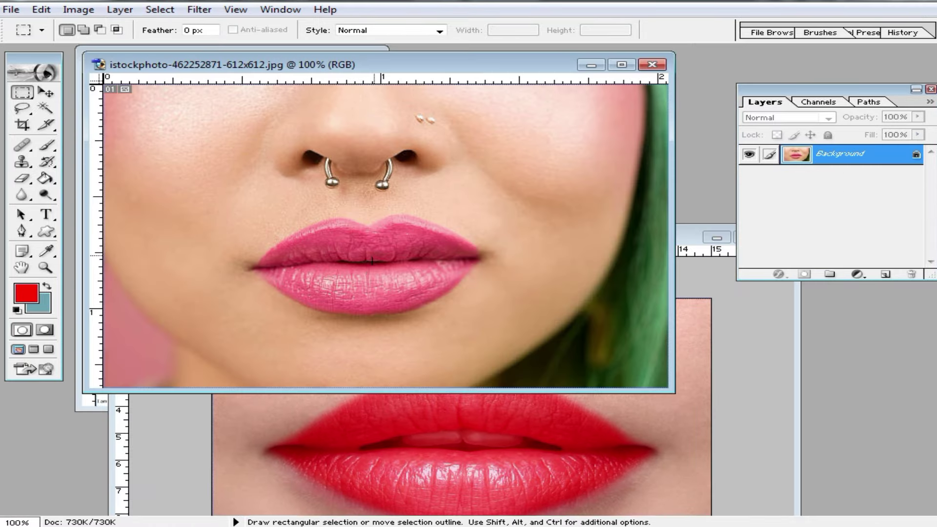
pyautogui.click(372, 274)
pyautogui.click(634, 62)
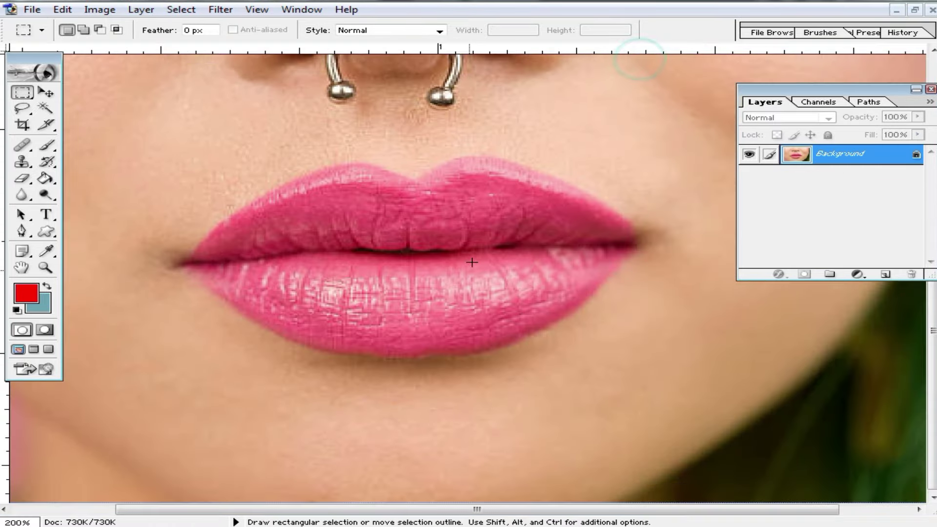
pyautogui.keyDown('ctrl'); pyautogui.click(489, 266); pyautogui.keyUp('ctrl')
pyautogui.keyDown('ctrl'); pyautogui.keyDown('alt'); pyautogui.click(492, 265); pyautogui.keyUp('alt'); pyautogui.keyUp('ctrl')
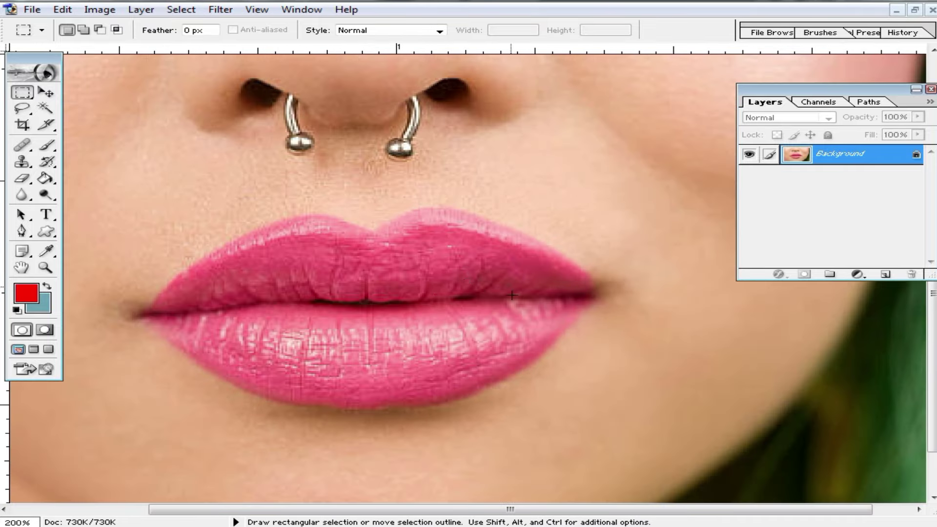
# Step: Trace a closed curved pen path around the outline of the pink lips
pyautogui.press('p')
pyautogui.moveTo(497, 232); pyautogui.dragTo(573, 272)
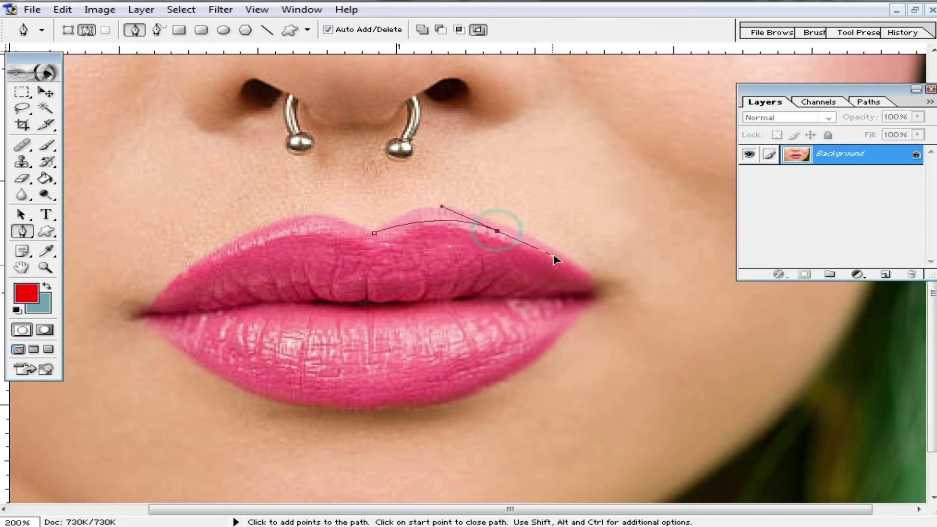
pyautogui.click(596, 293)
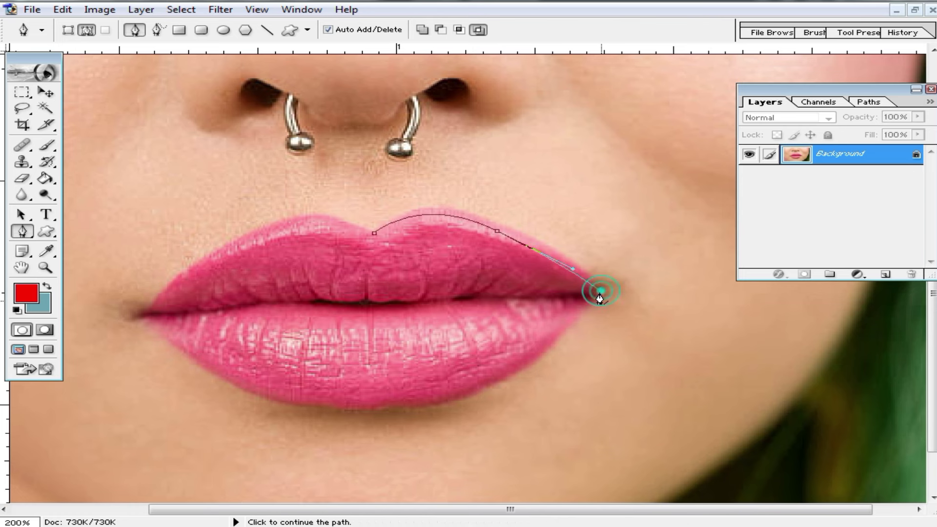
pyautogui.moveTo(539, 352); pyautogui.dragTo(561, 335)
pyautogui.moveTo(523, 359); pyautogui.dragTo(468, 388)
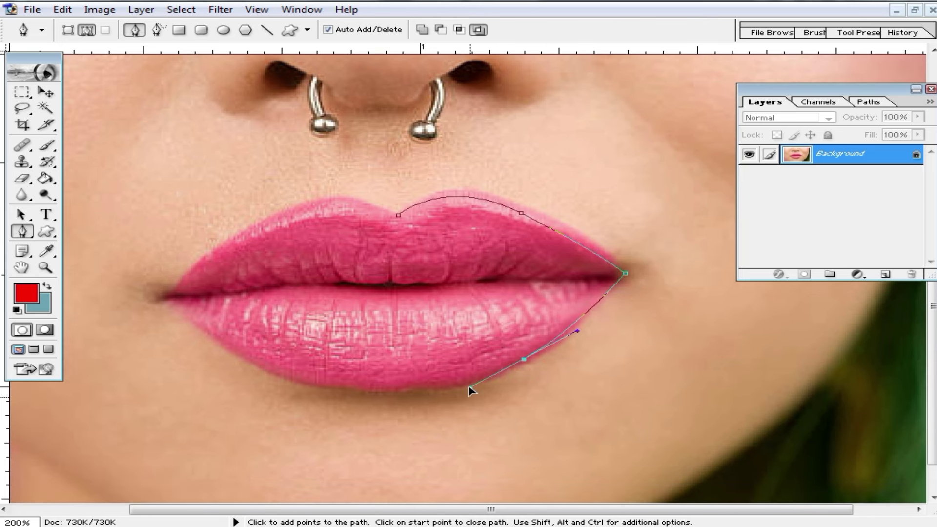
pyautogui.moveTo(310, 381); pyautogui.dragTo(254, 366)
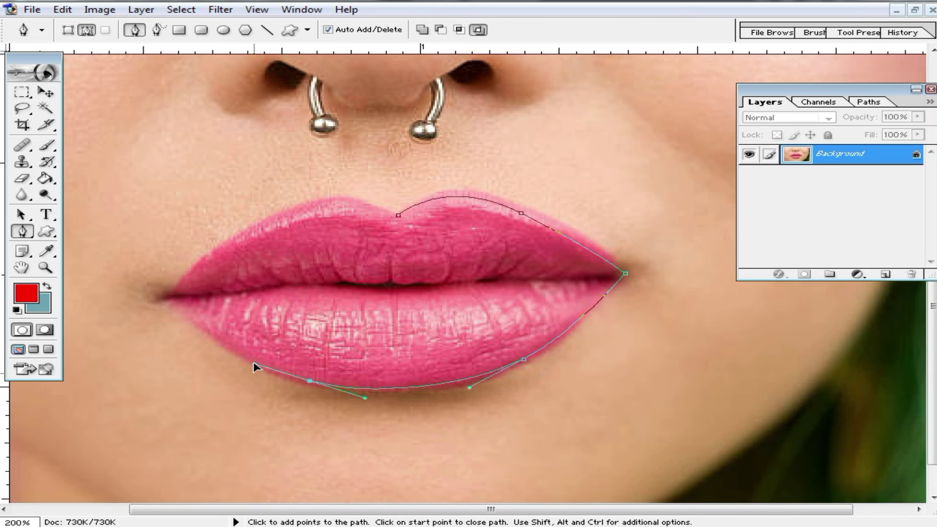
pyautogui.moveTo(157, 300); pyautogui.dragTo(190, 274)
pyautogui.moveTo(261, 223); pyautogui.dragTo(279, 214)
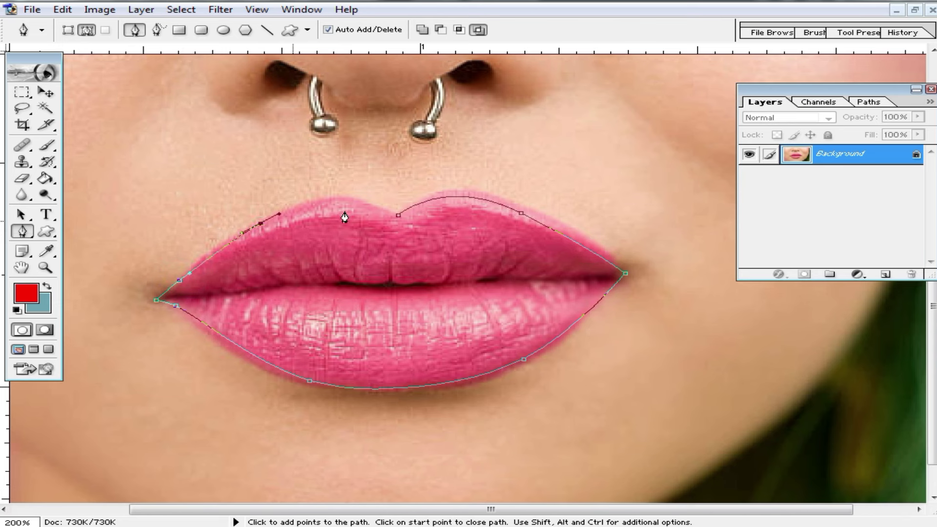
pyautogui.moveTo(398, 214); pyautogui.dragTo(466, 254)
# Step: Turn the lip path into a selection with Make Selection
pyautogui.rightClick(462, 237)
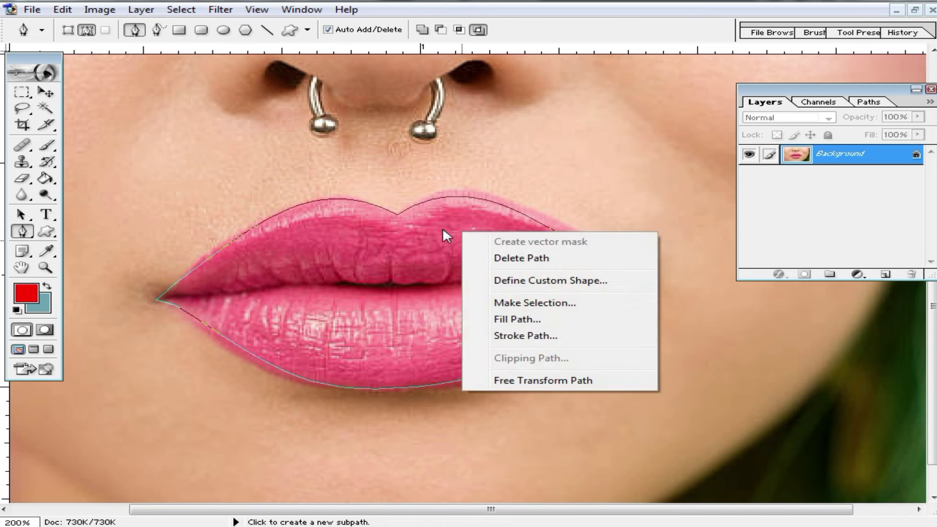
pyautogui.click(565, 304)
pyautogui.click(558, 206)
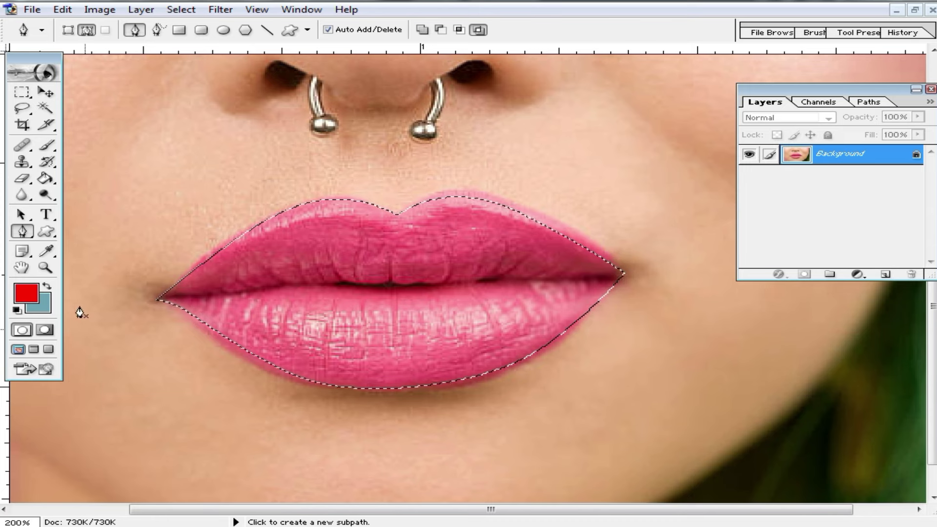
# Step: Add a new layer, hide the Background, and test-fill the lip selection, ending with red
pyautogui.press('v')
pyautogui.press('x')
pyautogui.click(885, 274)
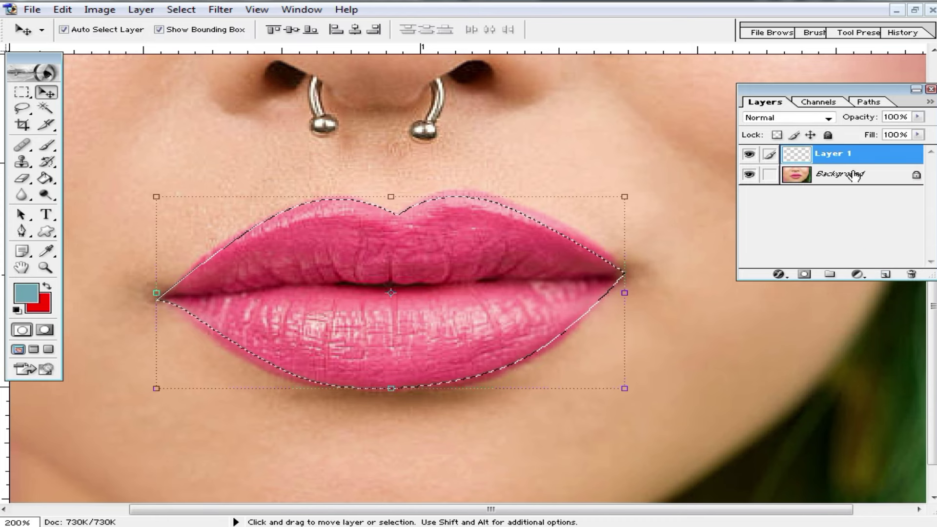
pyautogui.click(750, 174)
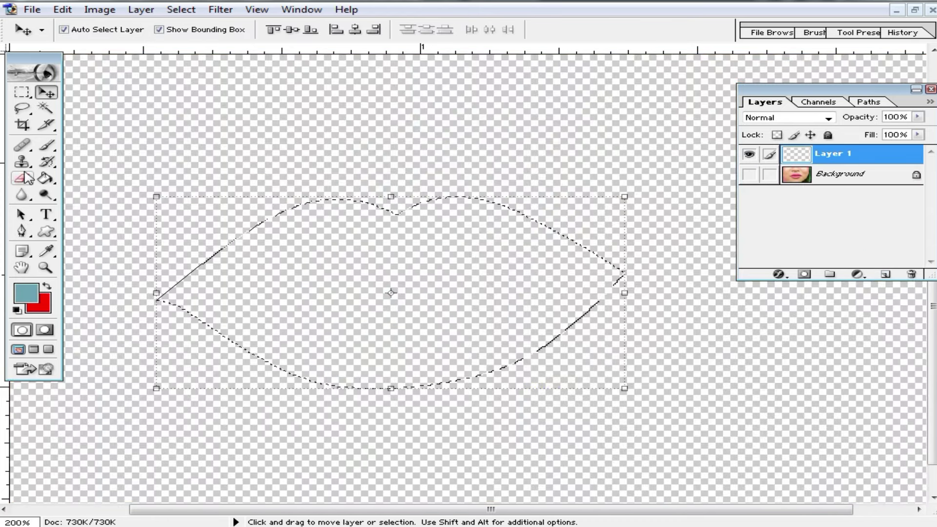
pyautogui.click(45, 178)
pyautogui.click(377, 266)
pyautogui.hotkey('ctrl', 'z')
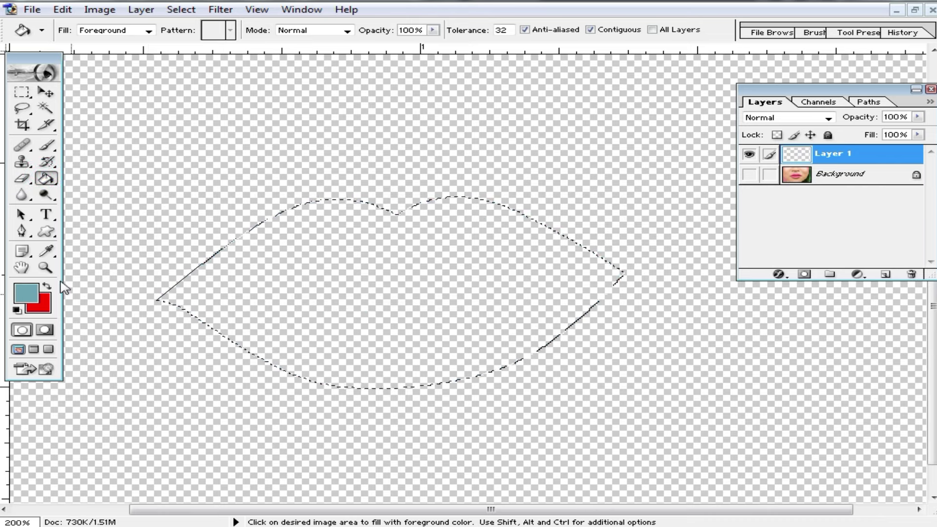
pyautogui.click(46, 286)
pyautogui.click(393, 277)
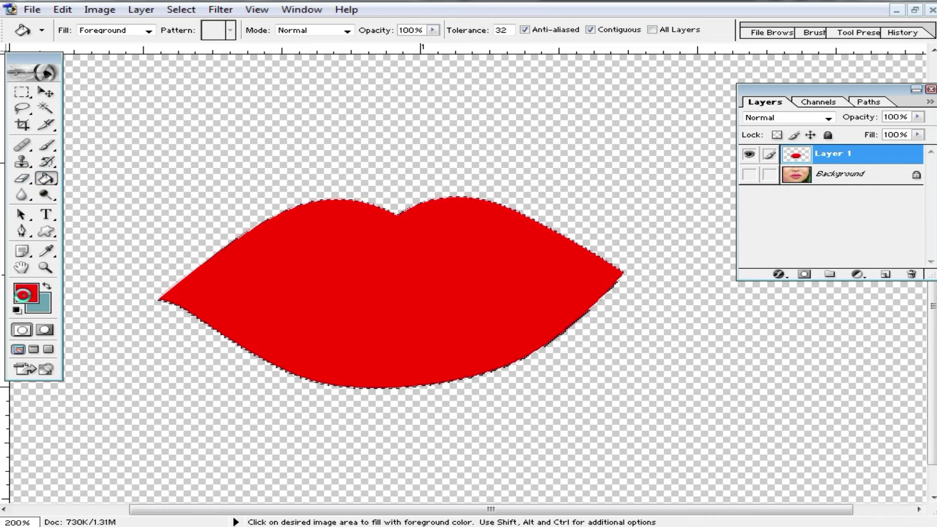
# Step: Fill the lip selection with dark blue #333399 and clear the selection
pyautogui.click(23, 294)
pyautogui.click(666, 376)
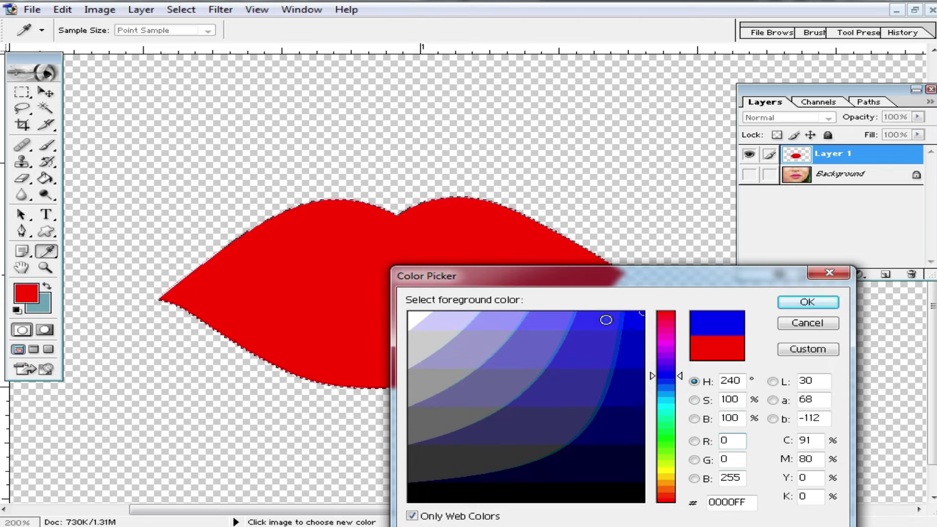
pyautogui.moveTo(606, 320); pyautogui.dragTo(571, 389)
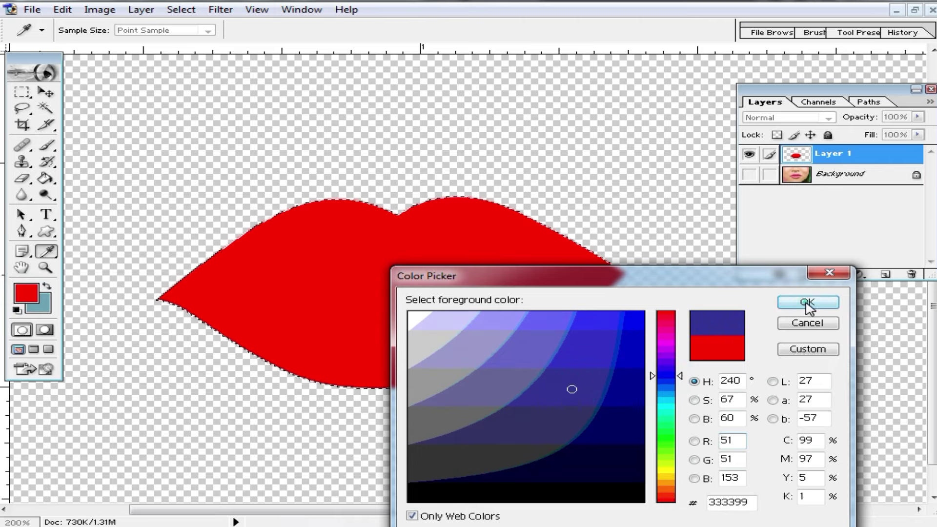
pyautogui.click(807, 303)
pyautogui.press('g')
pyautogui.click(454, 264)
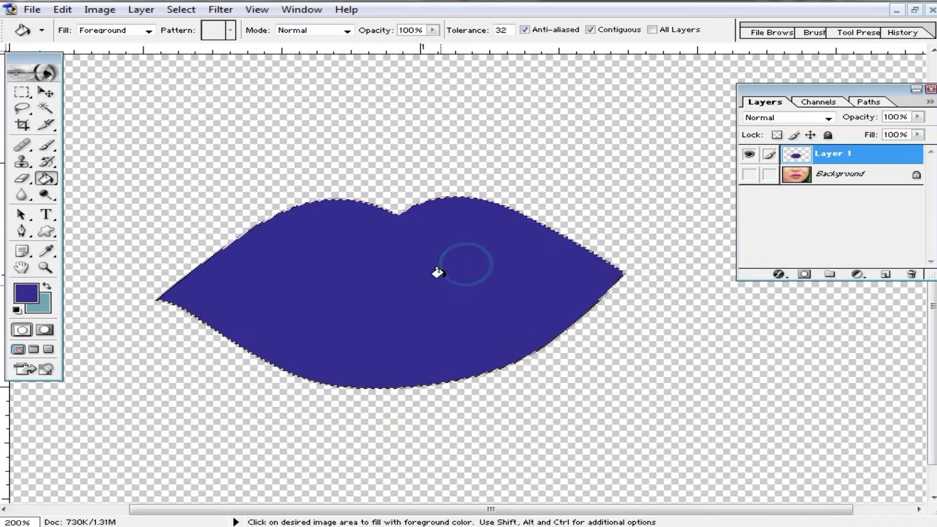
pyautogui.click(23, 93)
pyautogui.hotkey('ctrl', 'd')
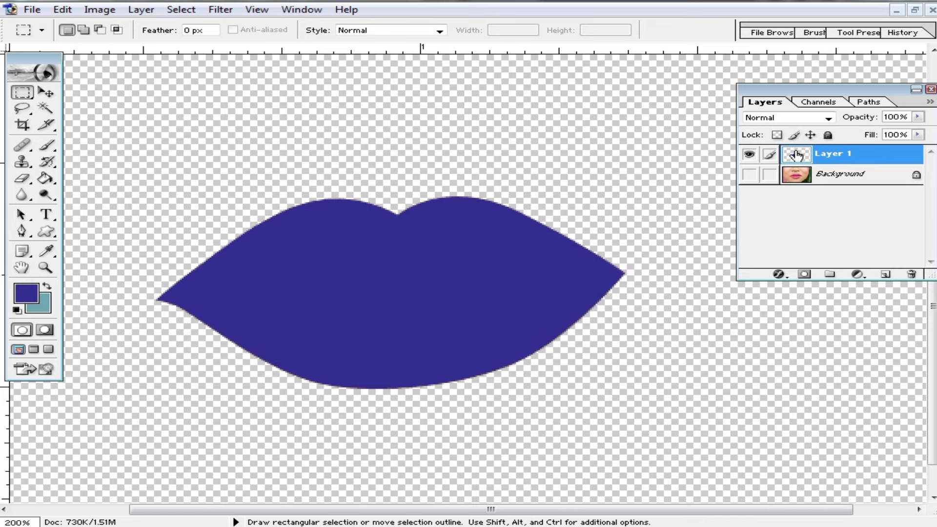
# Step: Set Layer 1 to Soft Light blend mode and show the lip photo beneath it
pyautogui.click(823, 120)
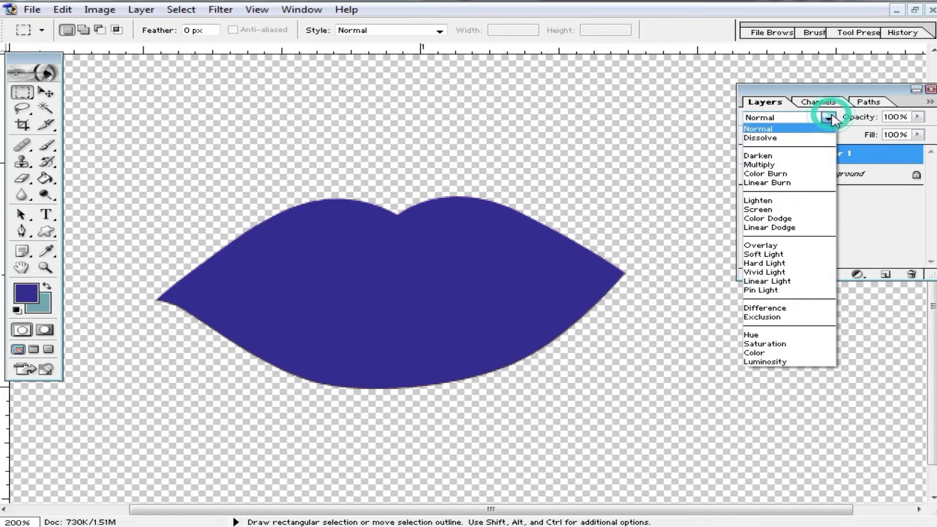
pyautogui.click(780, 255)
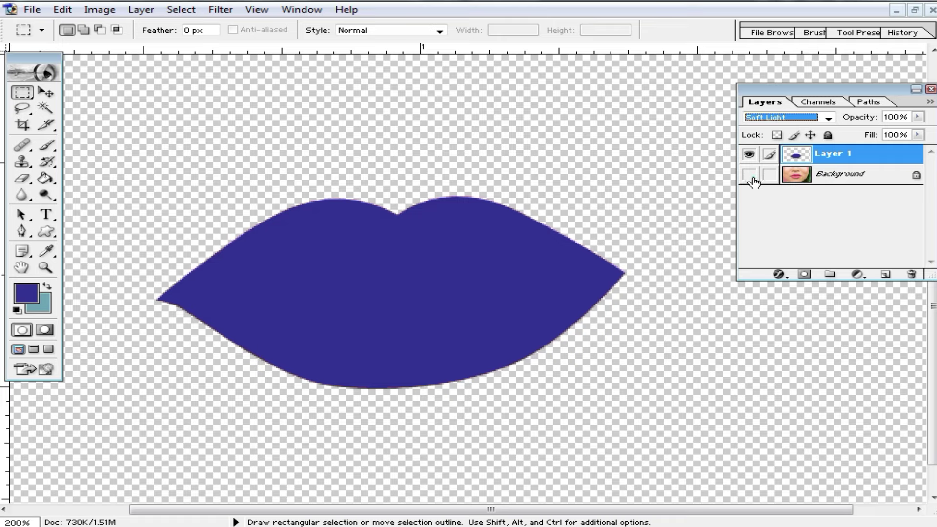
pyautogui.click(750, 174)
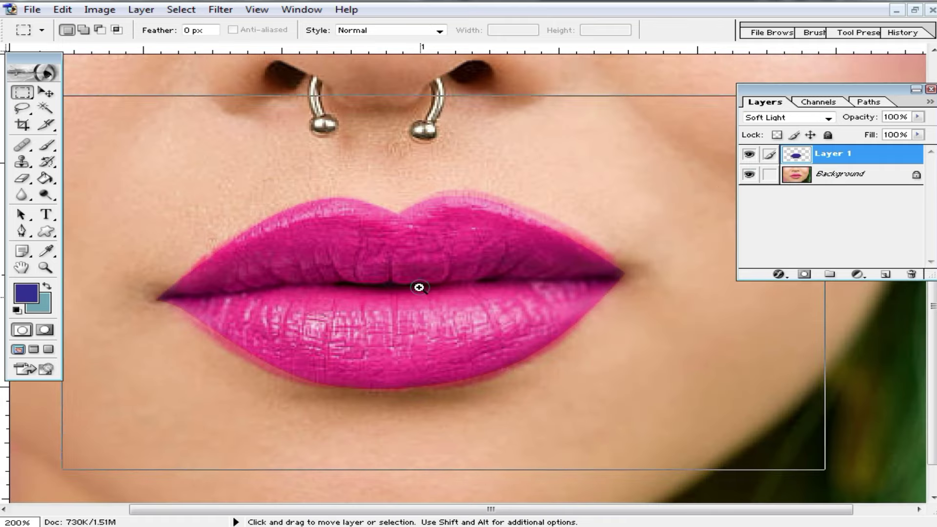
# Step: Zoom in on the lips and soften Layer 1 with a 7.1 px Gaussian Blur
pyautogui.keyDown('ctrl'); pyautogui.click(418, 287); pyautogui.keyUp('ctrl')
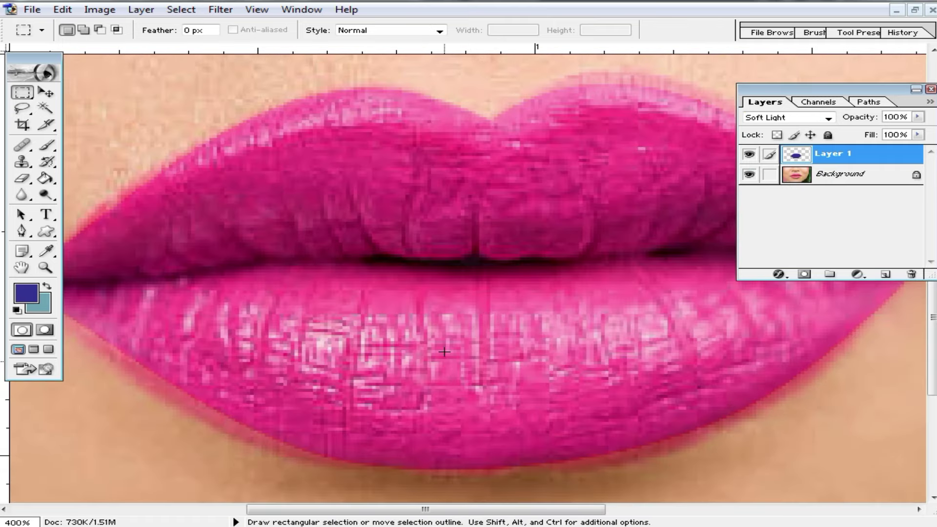
pyautogui.scroll(-3, 461, 289)
pyautogui.scroll(-2, 419, 396)
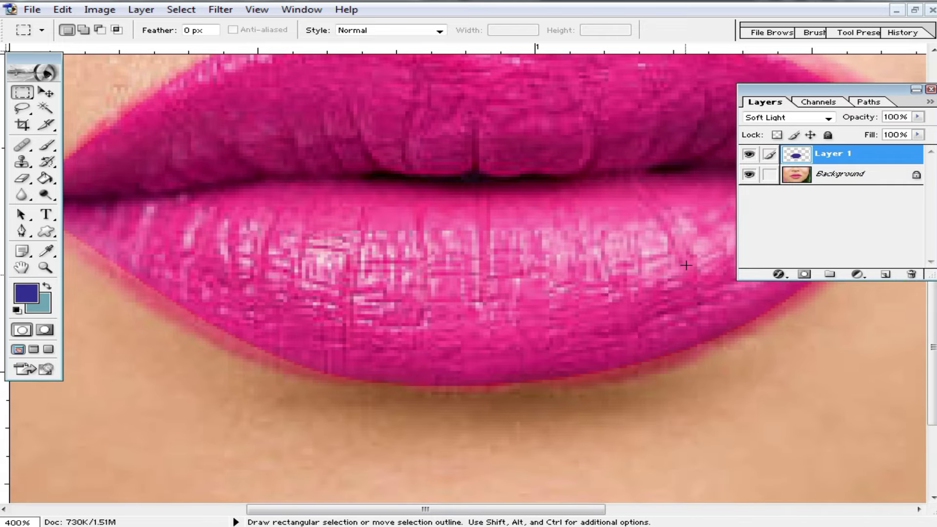
pyautogui.scroll(2, 687, 265)
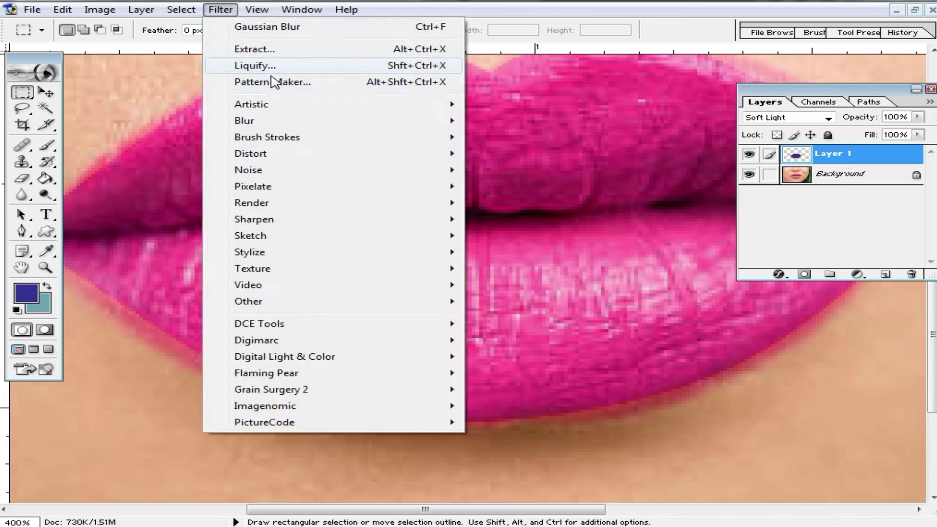
pyautogui.click(295, 125)
pyautogui.click(552, 155)
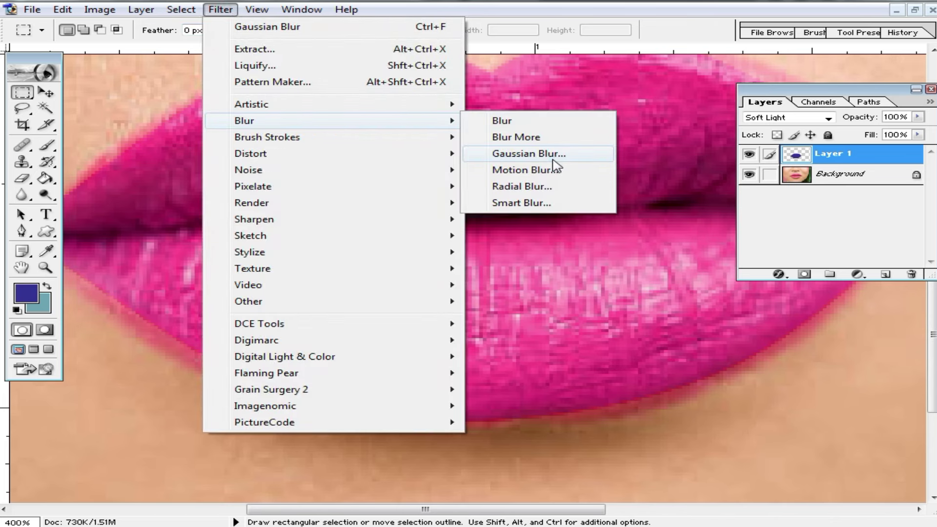
pyautogui.moveTo(686, 370); pyautogui.dragTo(672, 368)
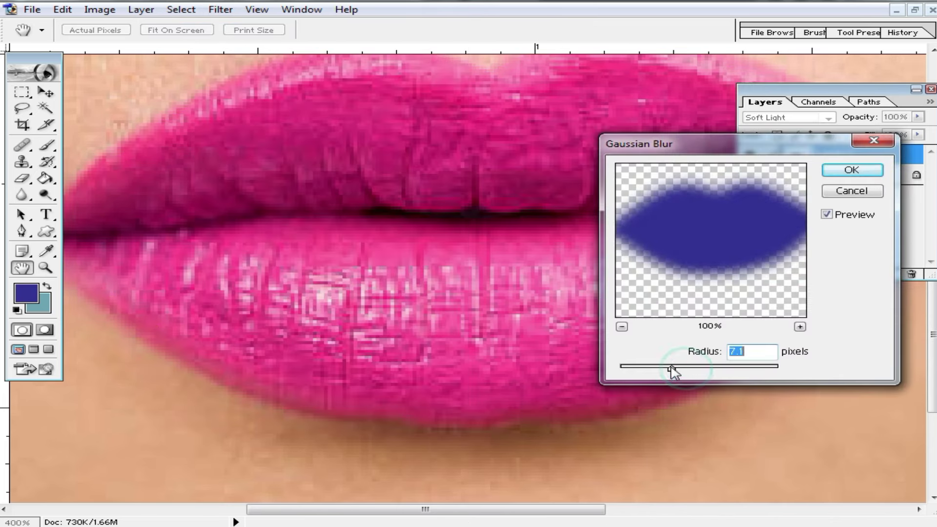
pyautogui.click(853, 171)
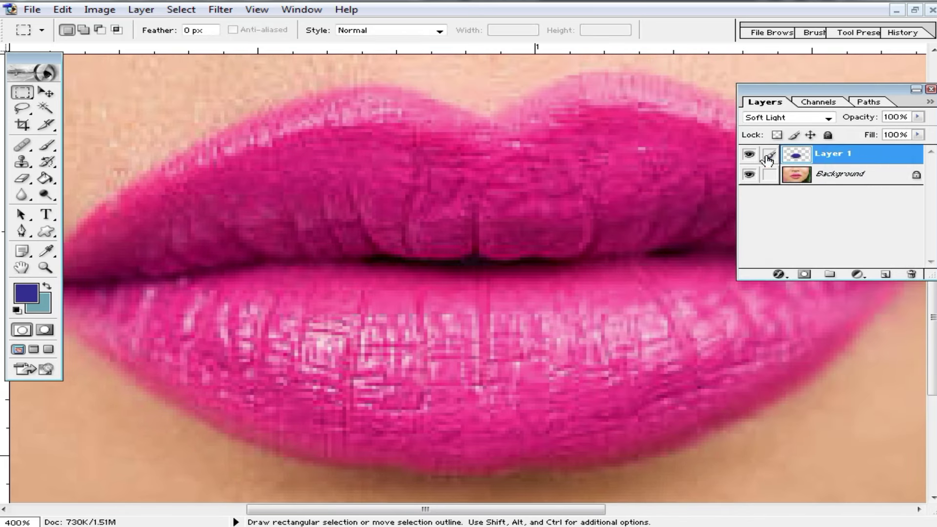
# Step: In Layer 1's Blending Options, narrow Blend If to This Layer 40–240 and Underlying 19–214
pyautogui.rightClick(853, 155)
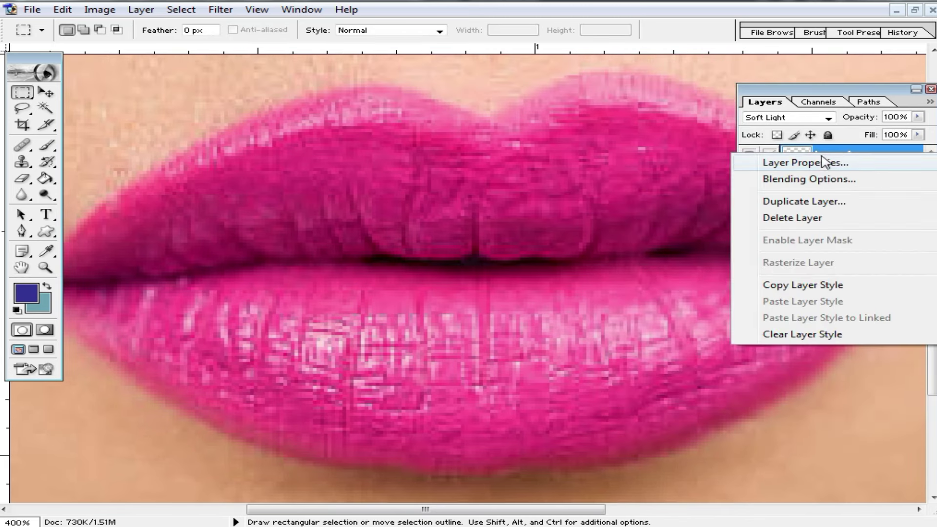
pyautogui.click(821, 180)
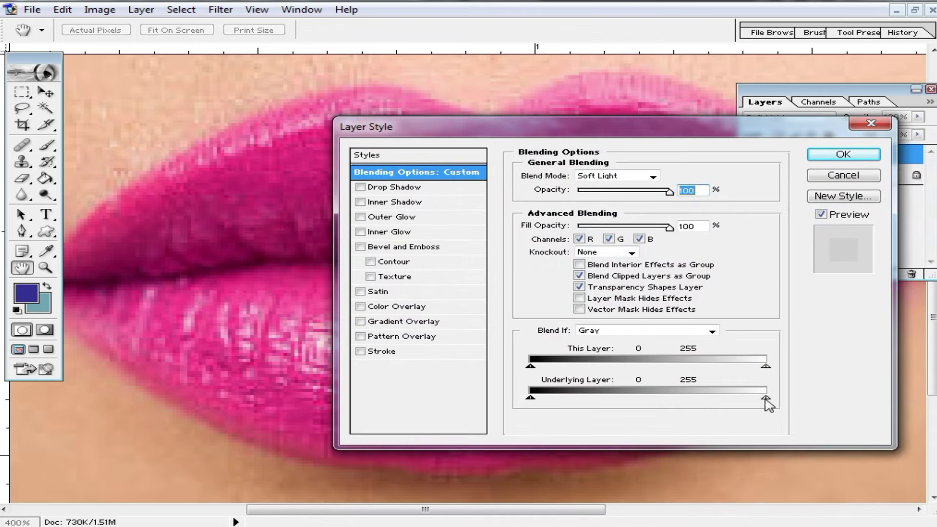
pyautogui.moveTo(765, 398); pyautogui.dragTo(728, 398)
pyautogui.moveTo(531, 398); pyautogui.dragTo(551, 403)
pyautogui.moveTo(533, 370); pyautogui.dragTo(568, 369)
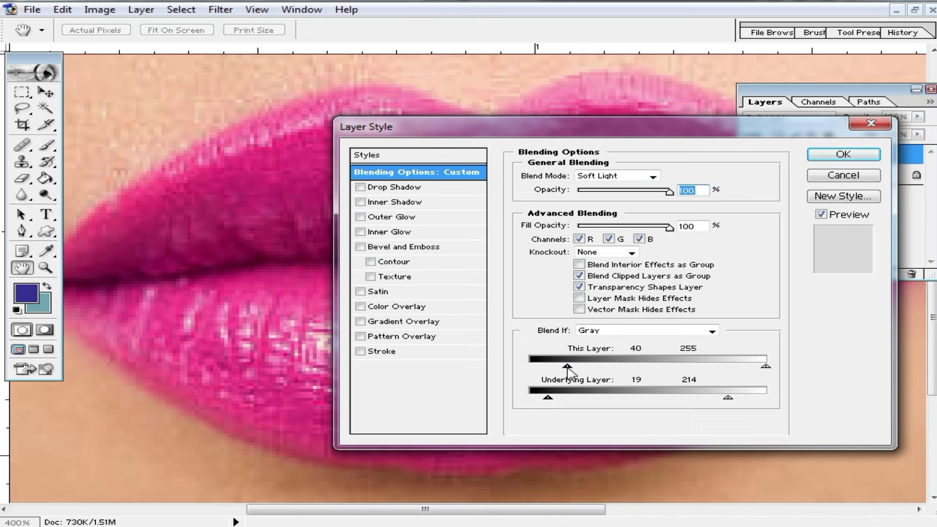
pyautogui.moveTo(765, 366); pyautogui.dragTo(753, 367)
# Step: Switch the Blend If channel to Blue, apply, and zoom out to the whole face
pyautogui.click(713, 332)
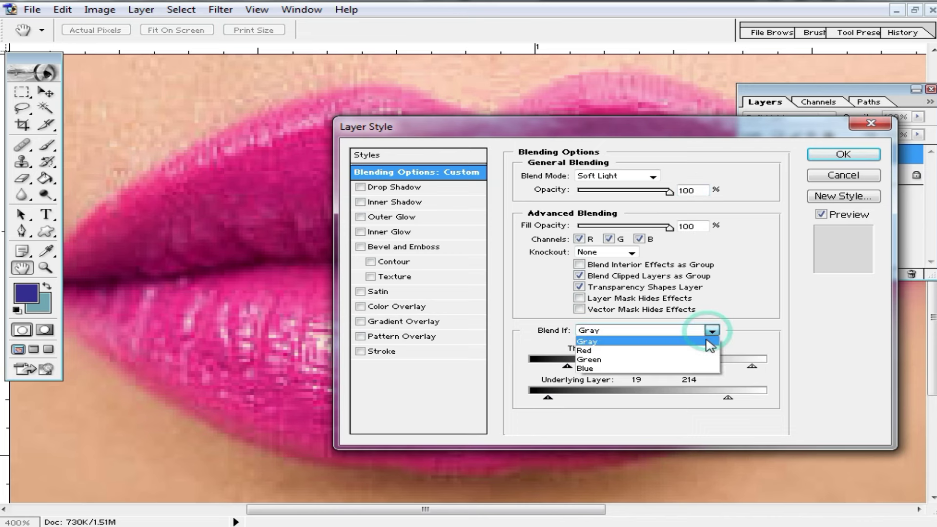
pyautogui.click(617, 366)
pyautogui.click(844, 155)
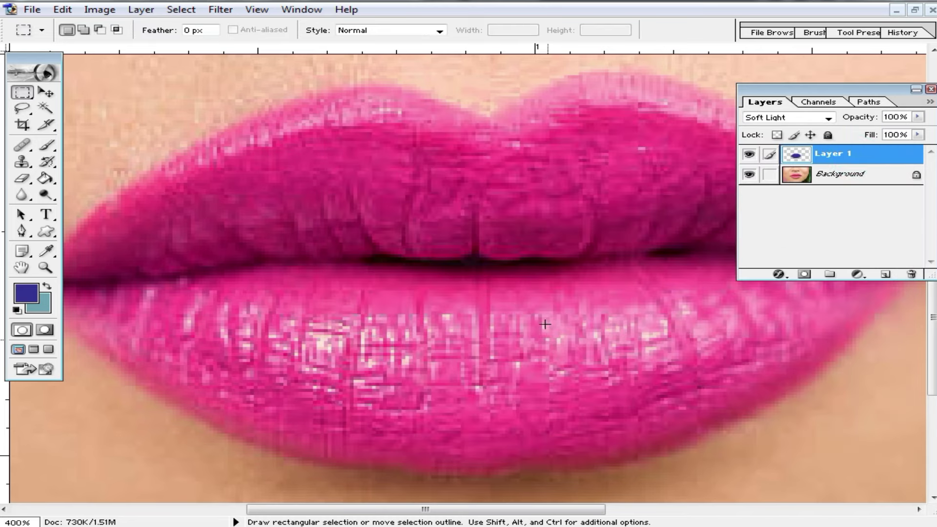
pyautogui.keyDown('ctrl'); pyautogui.keyDown('alt'); pyautogui.click(545, 290); pyautogui.keyUp('alt'); pyautogui.keyUp('ctrl')
pyautogui.keyDown('ctrl'); pyautogui.keyDown('alt'); pyautogui.click(568, 331); pyautogui.keyUp('alt'); pyautogui.keyUp('ctrl')
pyautogui.keyDown('ctrl'); pyautogui.keyDown('alt'); pyautogui.click(460, 314); pyautogui.keyUp('alt'); pyautogui.keyUp('ctrl')
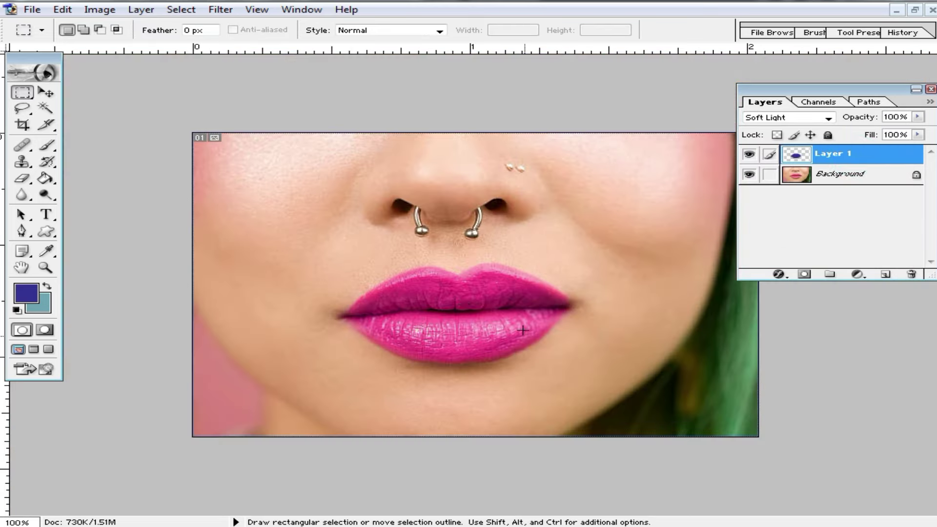
# Step: Shift Layer 1's hue to about -99 with Hue/Saturation, turning the magenta lips coral pink
pyautogui.keyDown('ctrl'); pyautogui.click(506, 326); pyautogui.keyUp('ctrl')
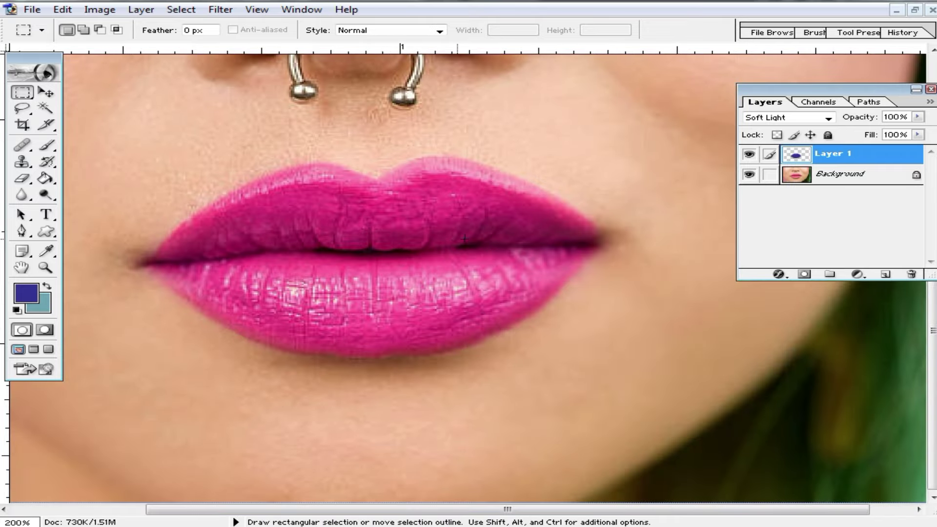
pyautogui.click(45, 91)
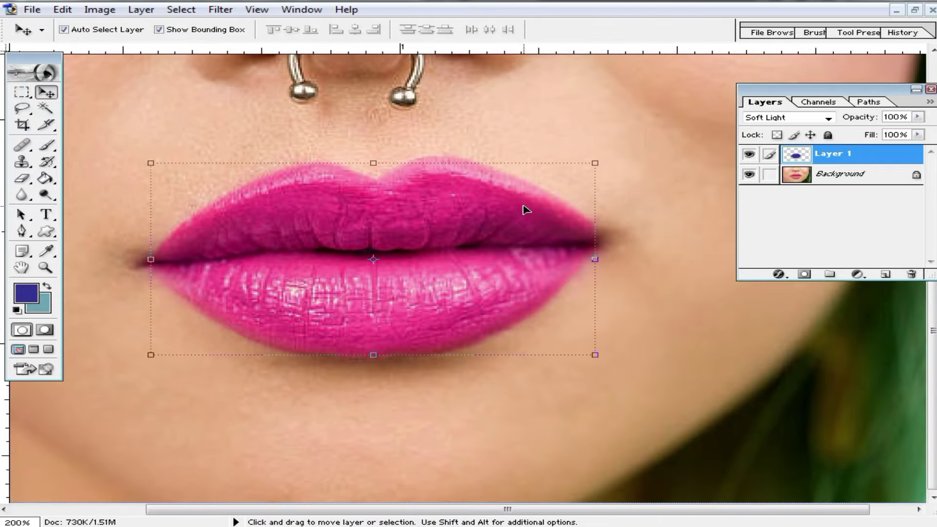
pyautogui.hotkey('ctrl', 'u')
pyautogui.moveTo(734, 312); pyautogui.dragTo(884, 335)
pyautogui.moveTo(825, 313); pyautogui.dragTo(624, 351)
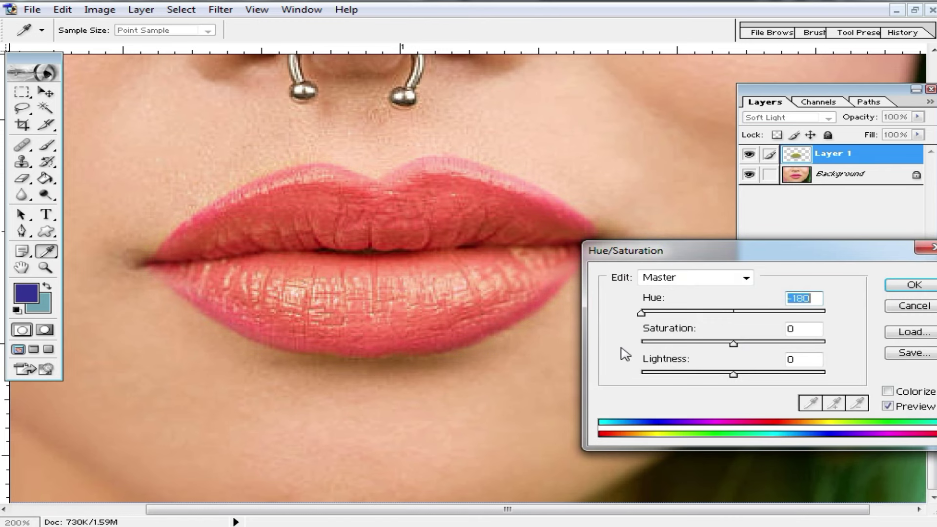
pyautogui.moveTo(641, 313); pyautogui.dragTo(667, 312)
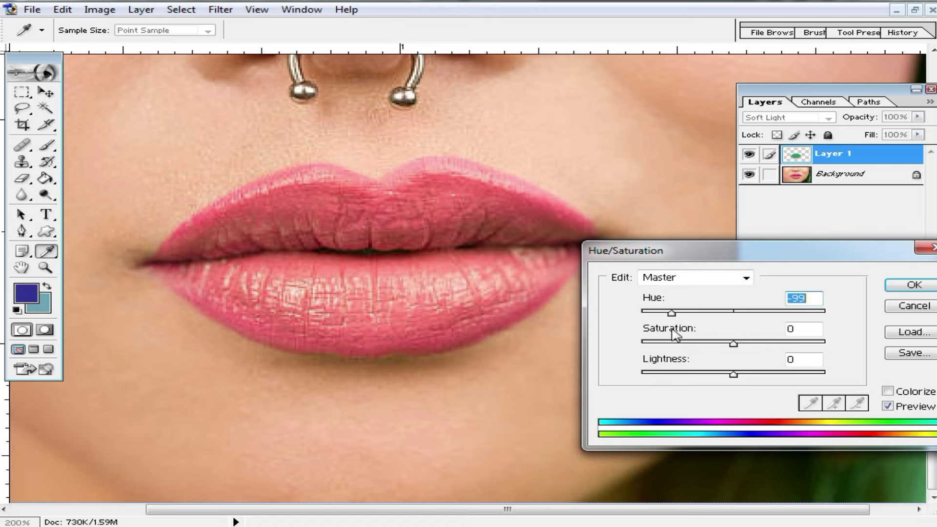
pyautogui.click(900, 285)
# Step: Zoom out to 50% and float the document windows to reach the red-lips image
pyautogui.hotkey('ctrl', '-')
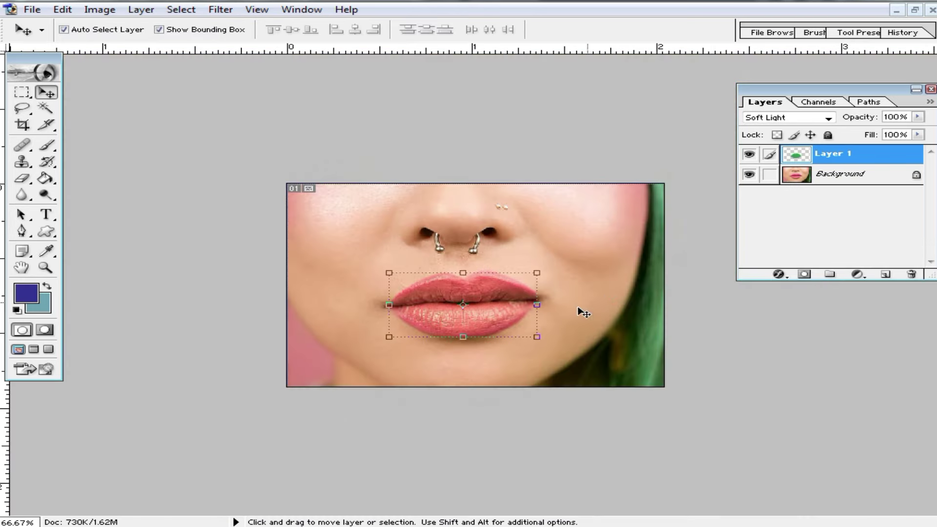
pyautogui.click(601, 288)
pyautogui.click(506, 286)
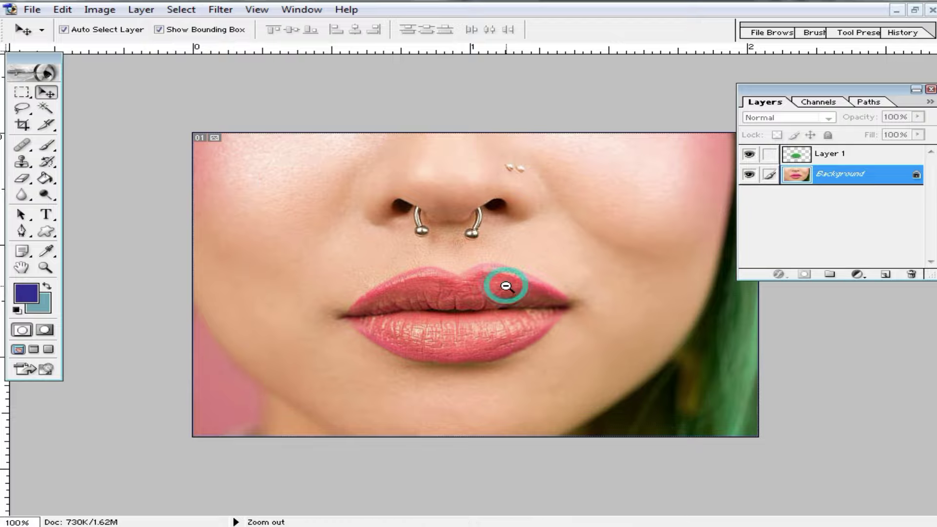
pyautogui.hotkey('ctrl', '-')
pyautogui.click(915, 9)
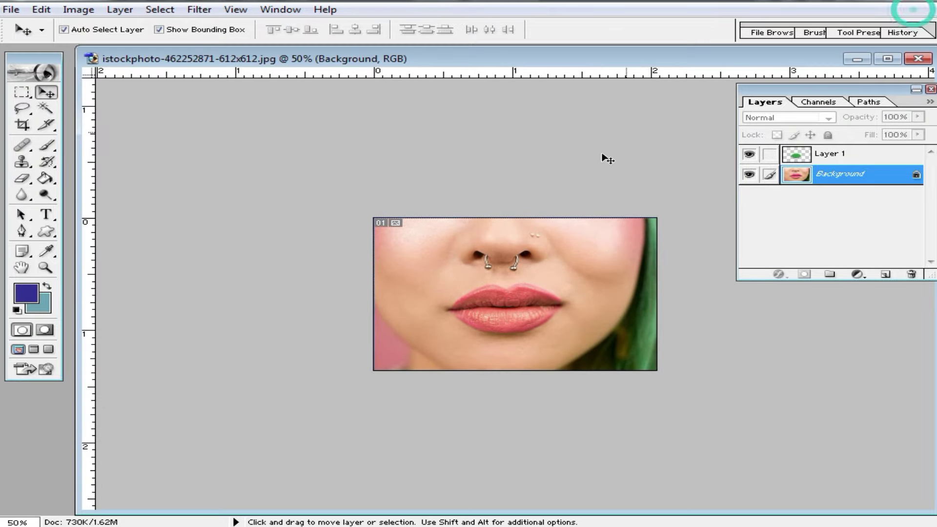
pyautogui.click(633, 50)
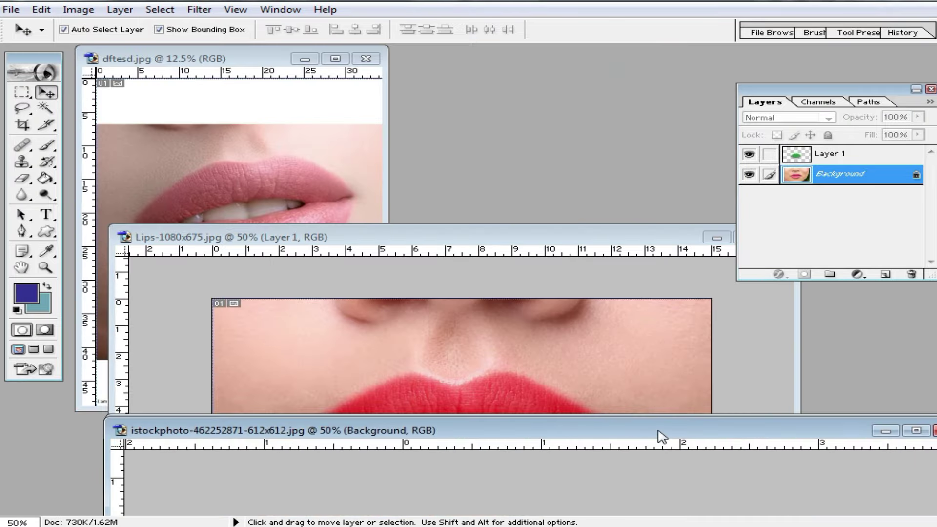
pyautogui.moveTo(633, 56); pyautogui.dragTo(611, 386)
# Step: Try saving the red-lips image in Photoshop DCS 2.0 format, then cancel its options
pyautogui.hotkey('ctrl', 'shift', 's')
pyautogui.write('ery4r')
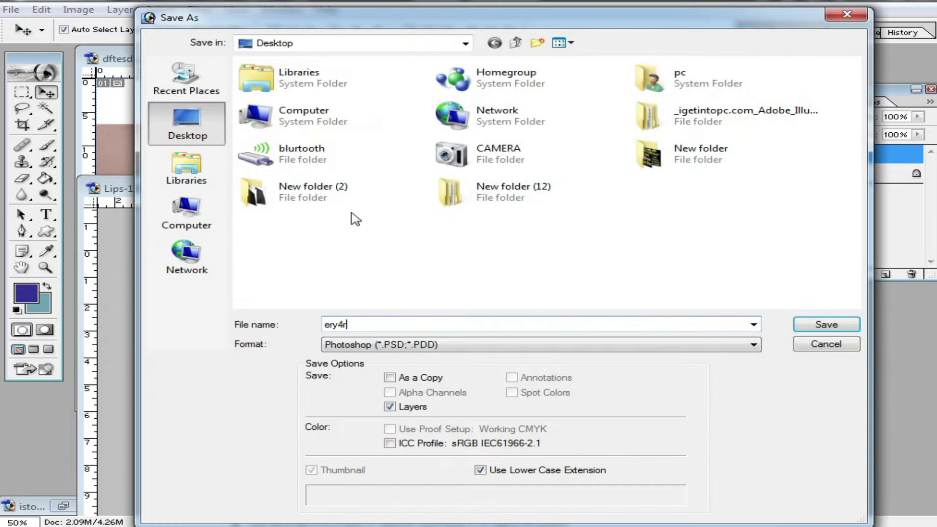
pyautogui.click(419, 345)
pyautogui.click(420, 409)
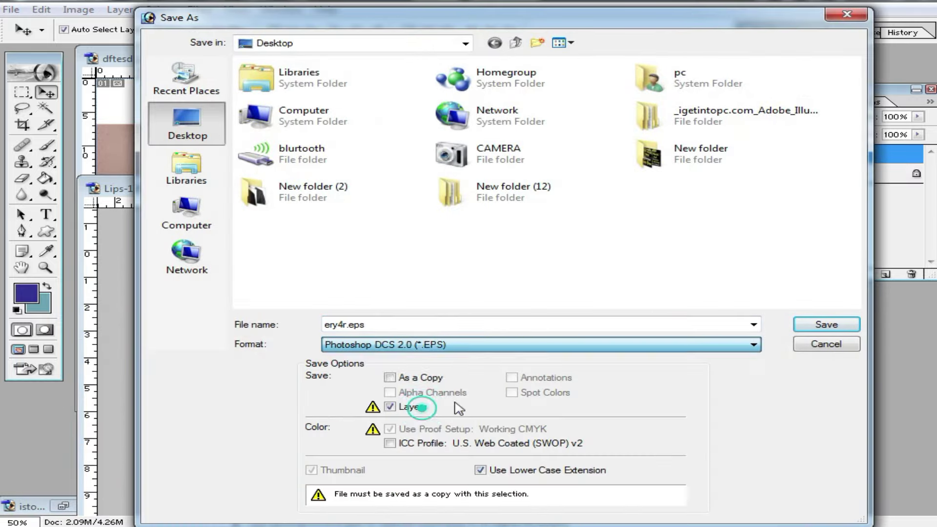
pyautogui.click(830, 325)
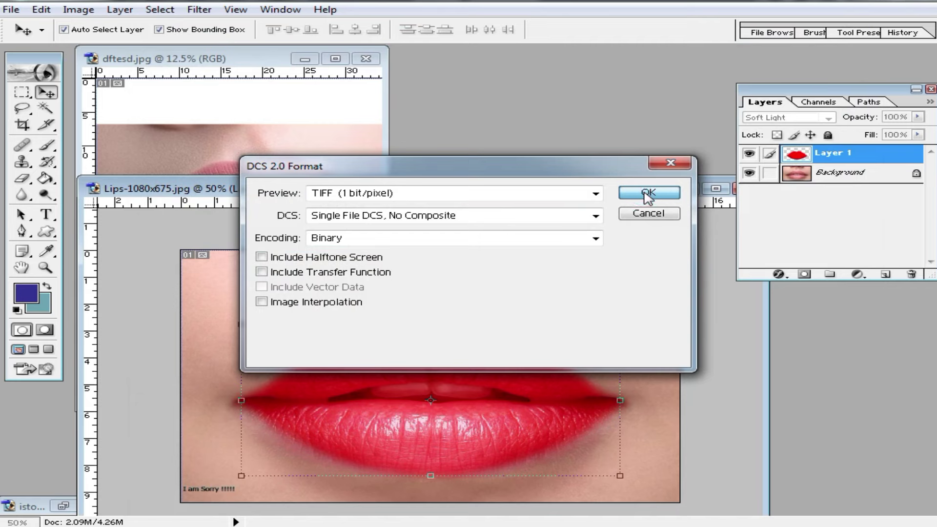
pyautogui.click(649, 215)
# Step: Save the red-lips image as a JPEG copy, Lips-1080x675 copy.jpg
pyautogui.hotkey('ctrl', 'shift', 's')
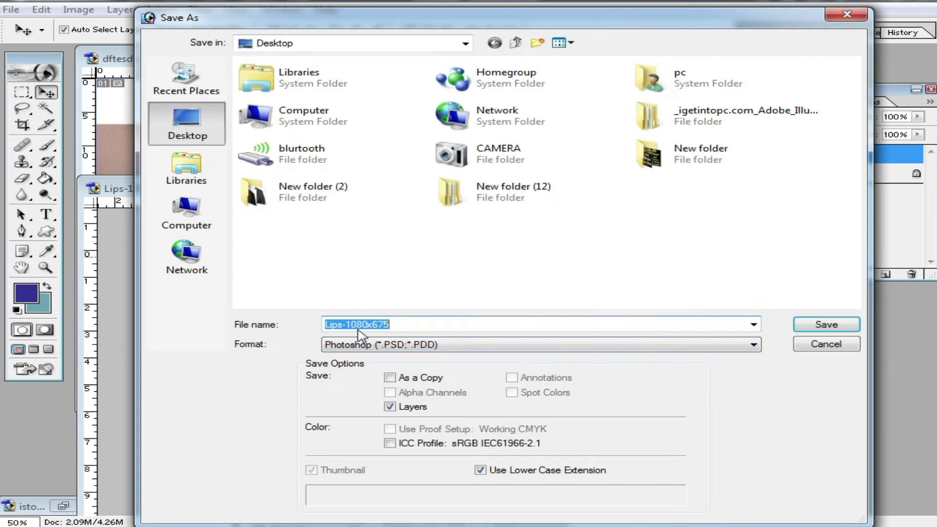
pyautogui.click(521, 345)
pyautogui.click(481, 418)
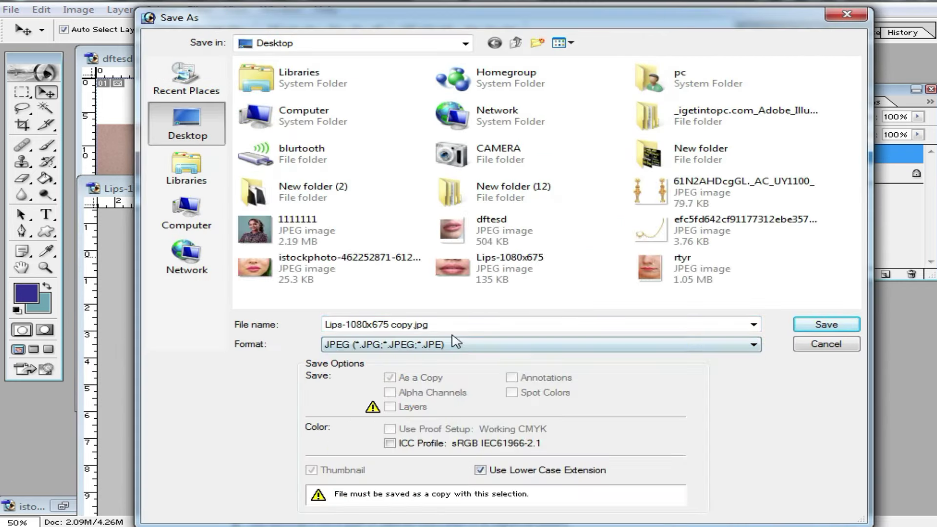
pyautogui.click(456, 325)
pyautogui.write('rtyd')
pyautogui.click(826, 324)
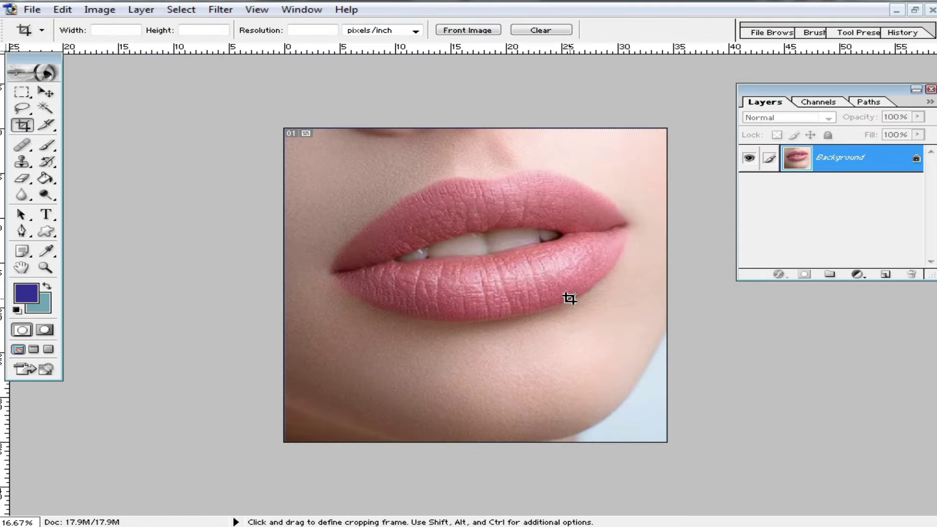
# Step: Fit the dftesd.jpg lips photo to the screen, then zoom back out
pyautogui.hotkey('ctrl', '0')
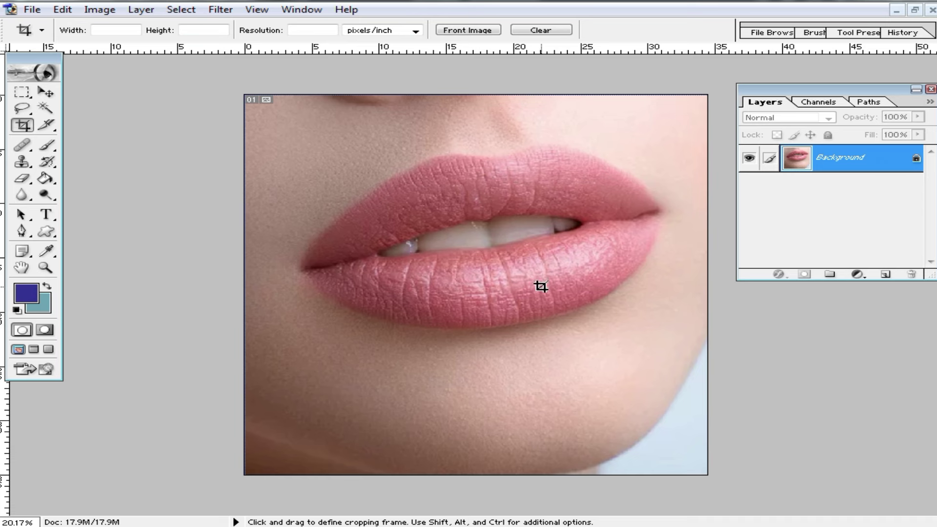
pyautogui.hotkey('ctrl', '-')
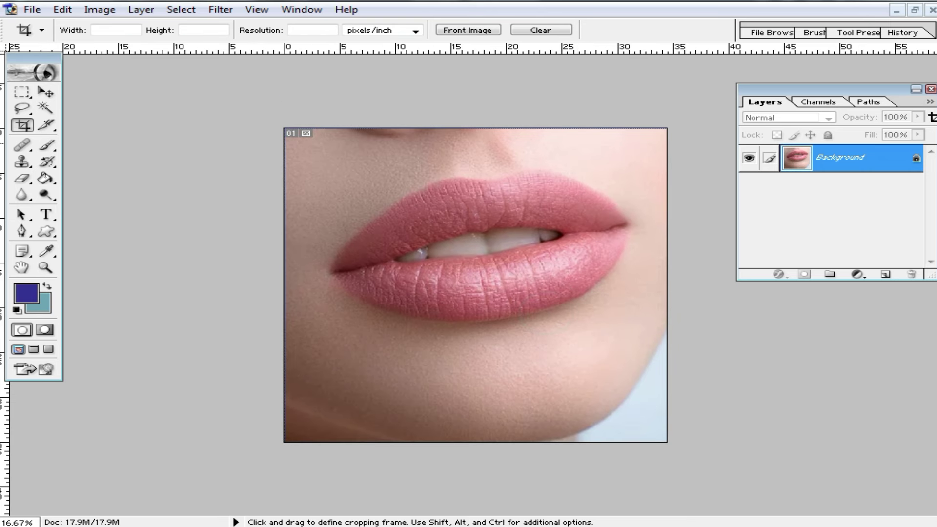